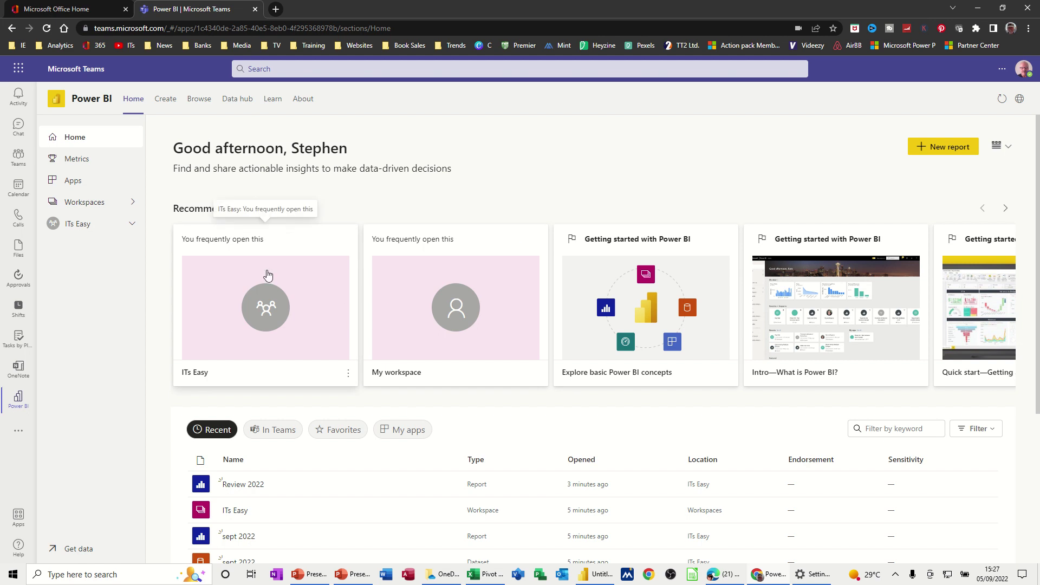
# Search the Teams apps for "power bi" and view the pinning options of the installed Power BI app.
pyautogui.click(19, 436)
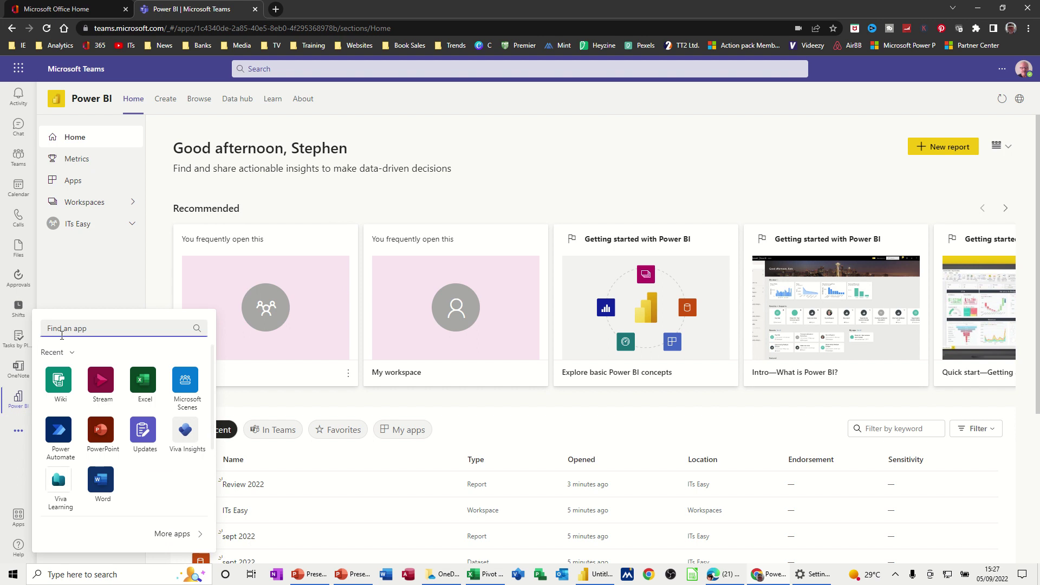
pyautogui.write('power bi')
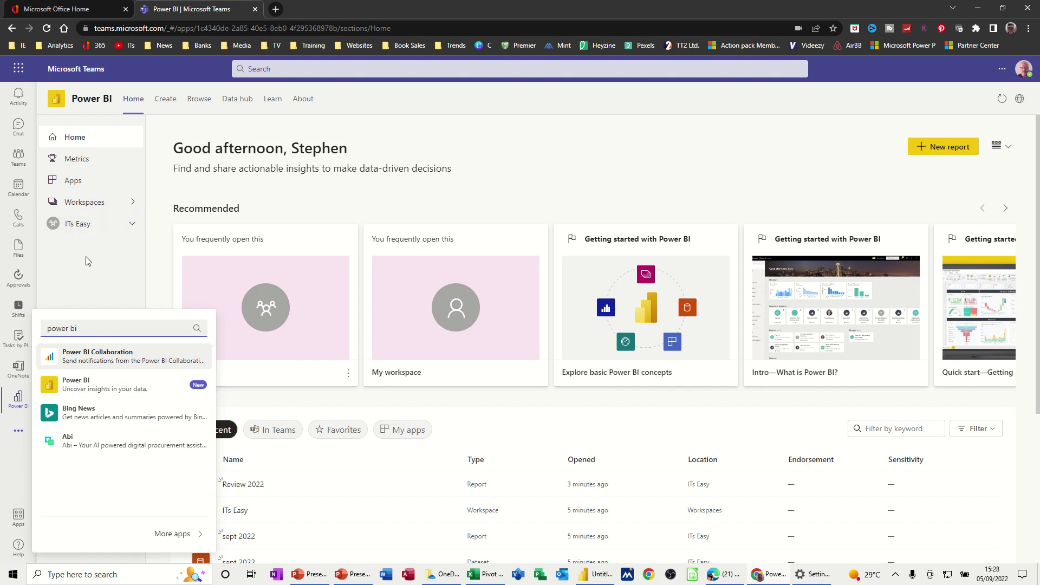
pyautogui.click(459, 109)
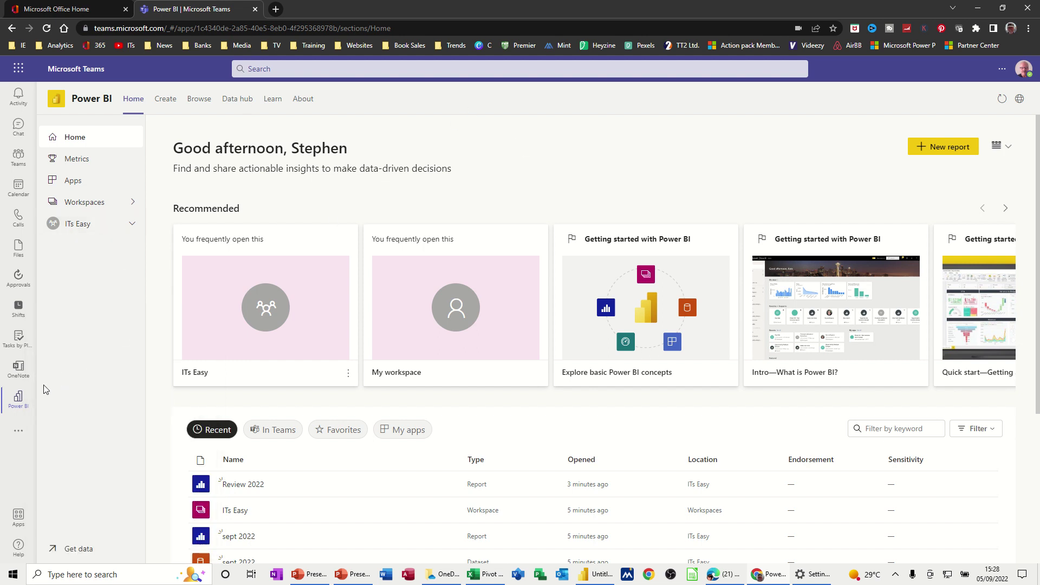
pyautogui.rightClick(20, 399)
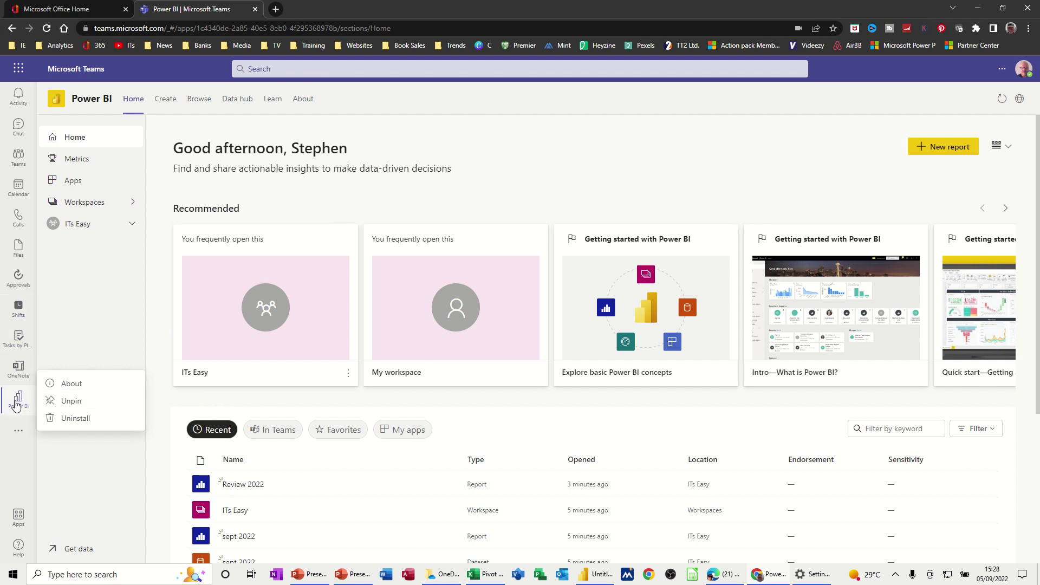
pyautogui.click(469, 115)
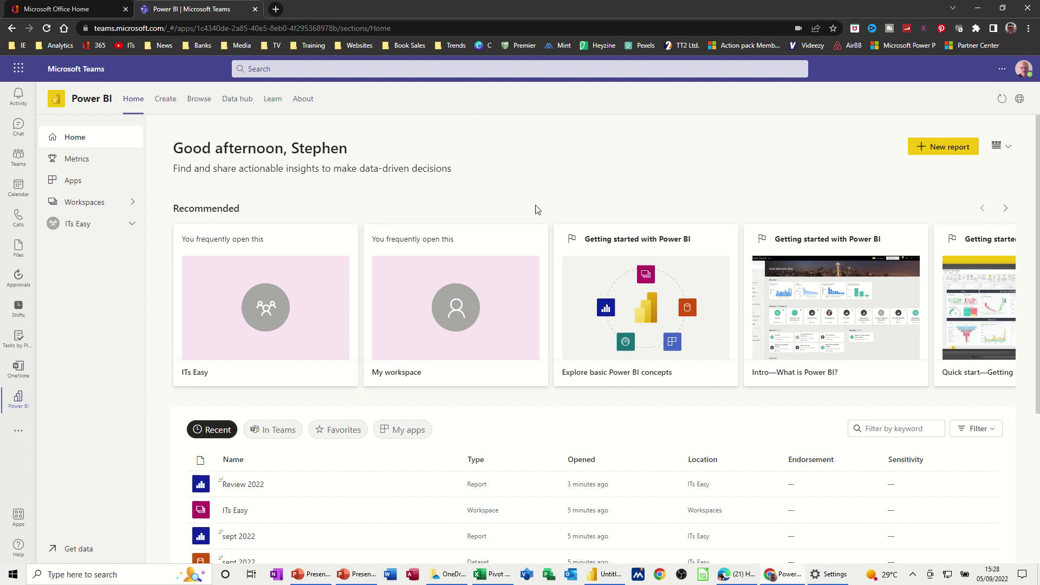
# Look through the recent items on the Power BI home page and glance at the blank report in Power BI Desktop.
pyautogui.scroll(-3, 316, 446)
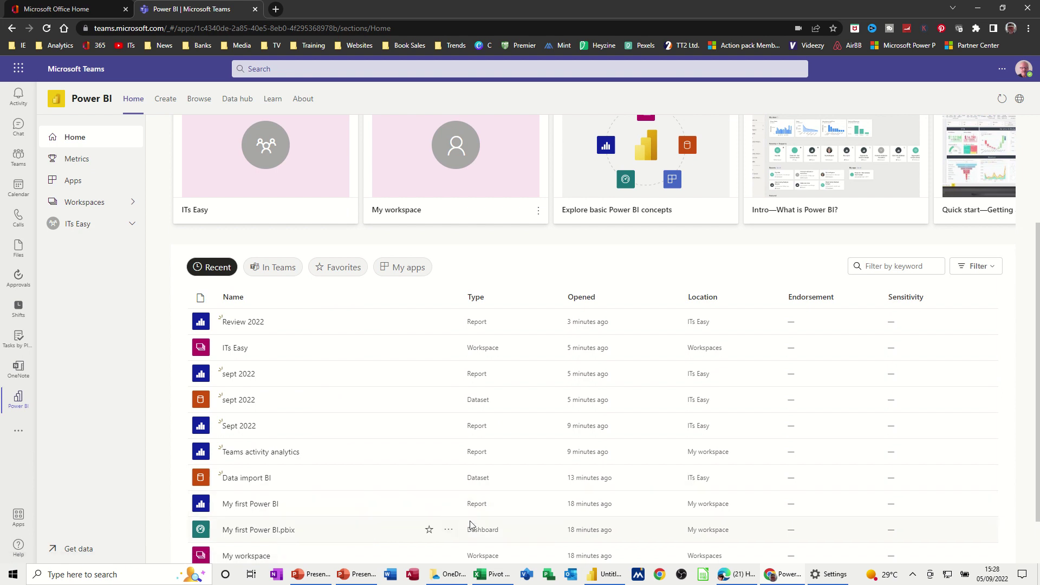
pyautogui.click(599, 575)
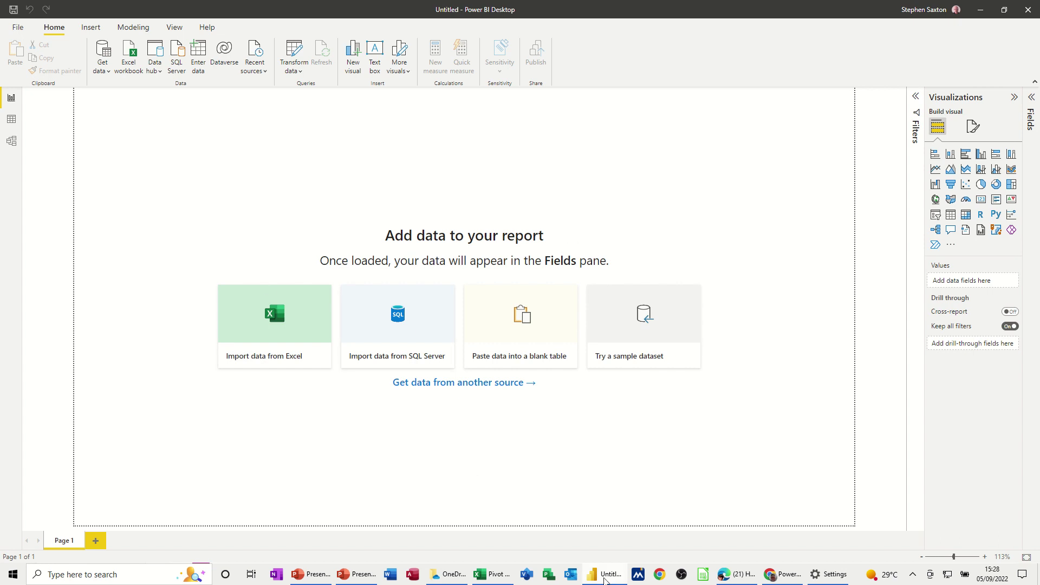
pyautogui.click(782, 574)
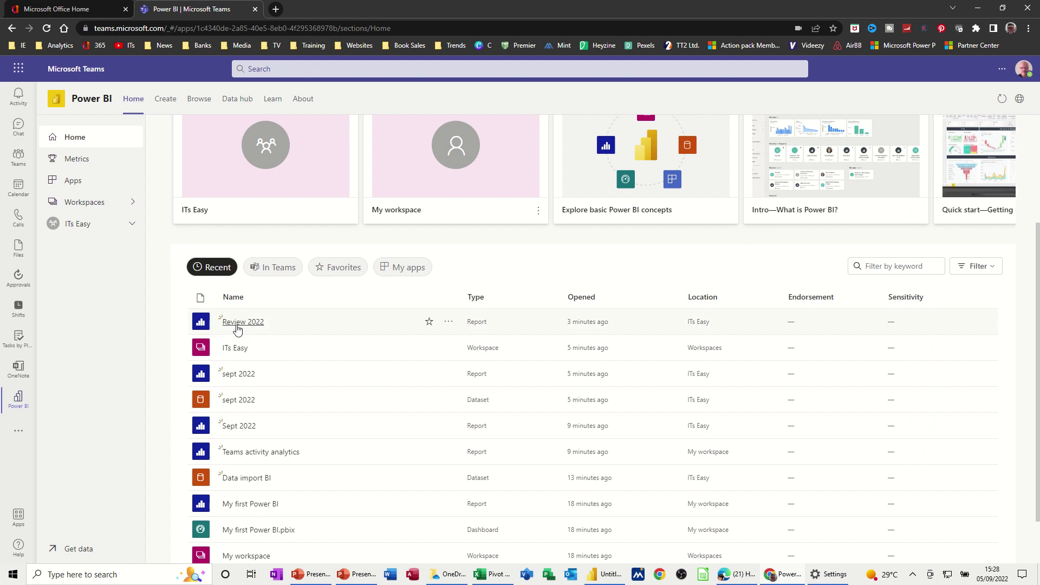
pyautogui.scroll(-2, 238, 414)
pyautogui.scroll(5, 241, 433)
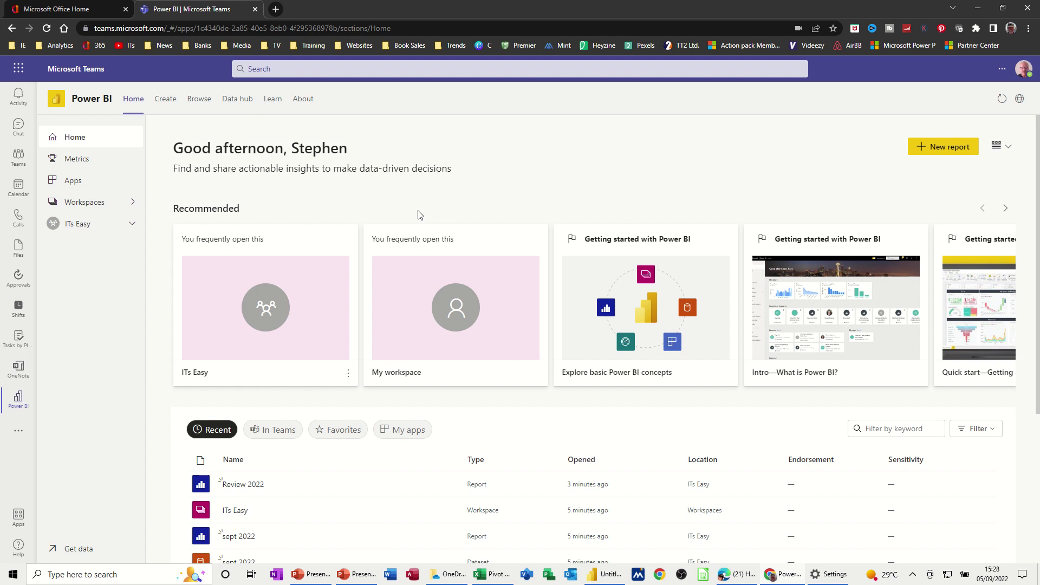
# Create and save a new workspace named "Review 2022".
pyautogui.click(72, 205)
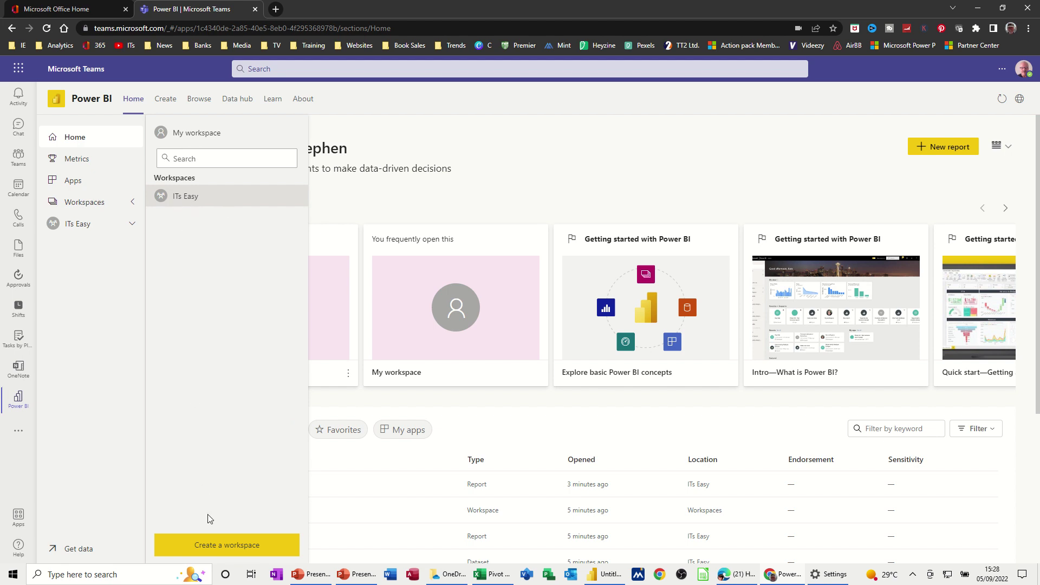
pyautogui.click(212, 548)
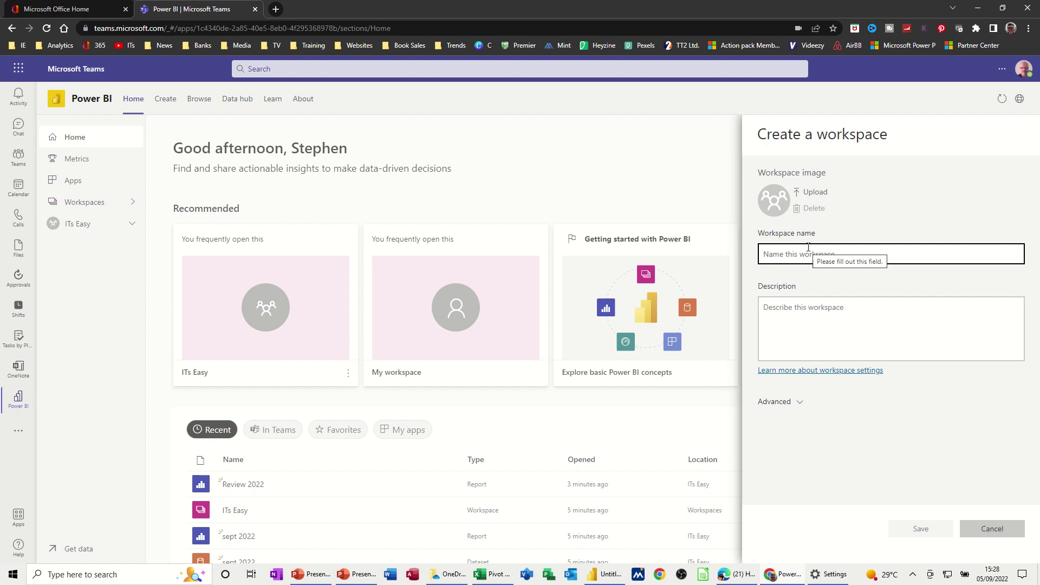
pyautogui.write('Review 2022')
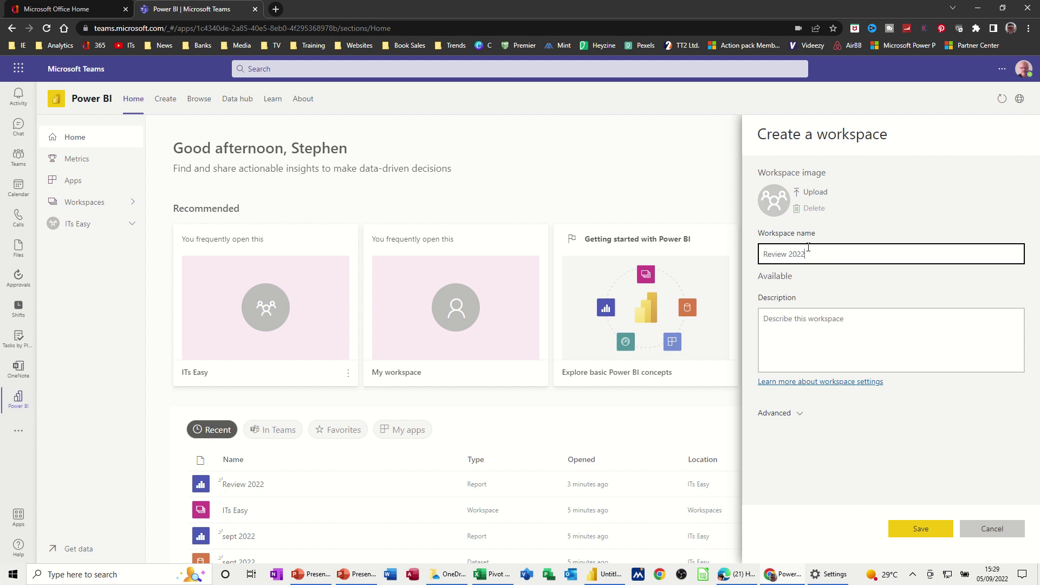
pyautogui.click(900, 528)
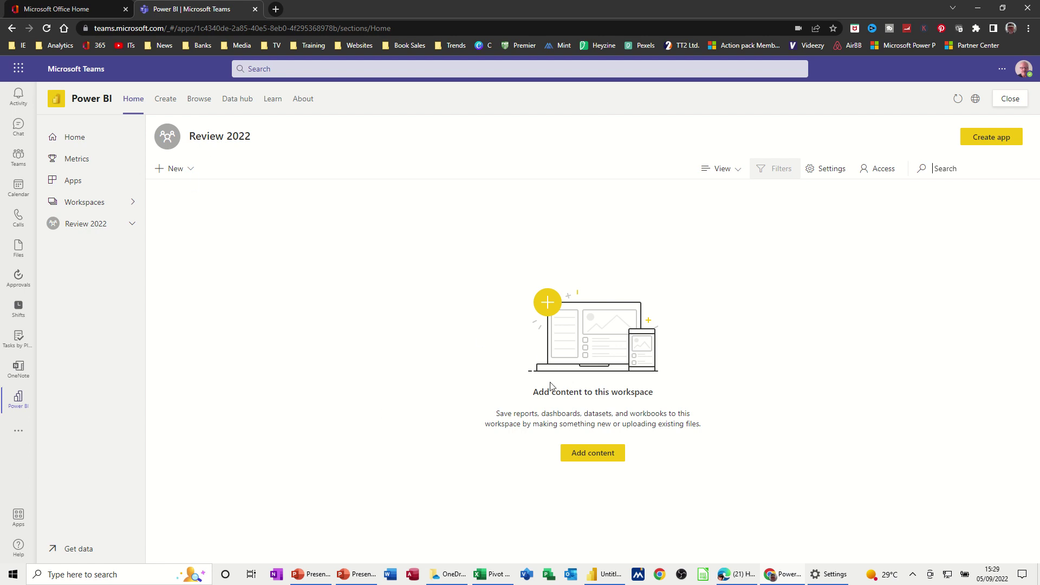
# Start a new report in the Review 2022 workspace with pasted or manually entered data as its source.
pyautogui.click(184, 169)
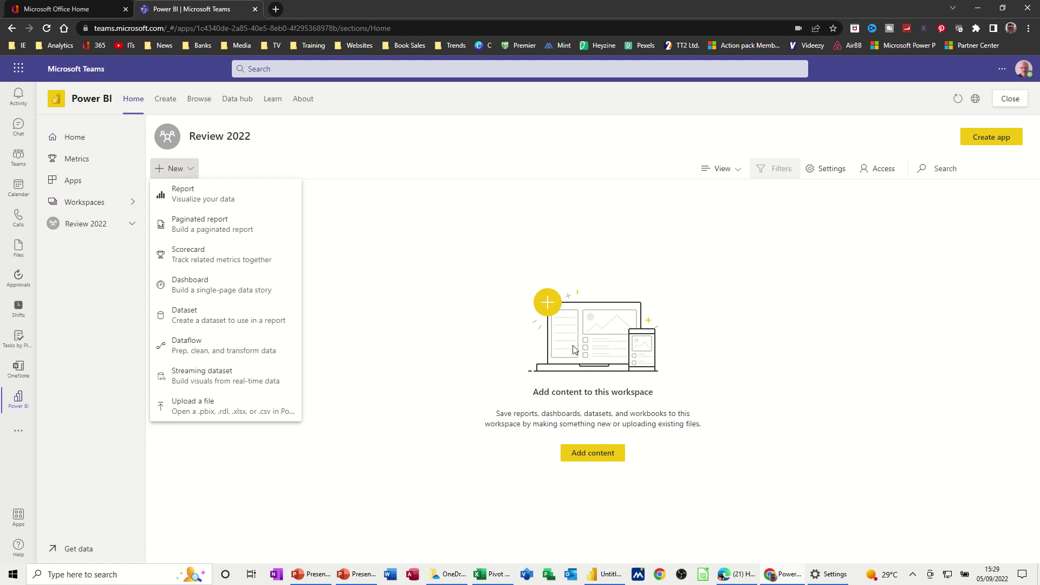
pyautogui.click(194, 200)
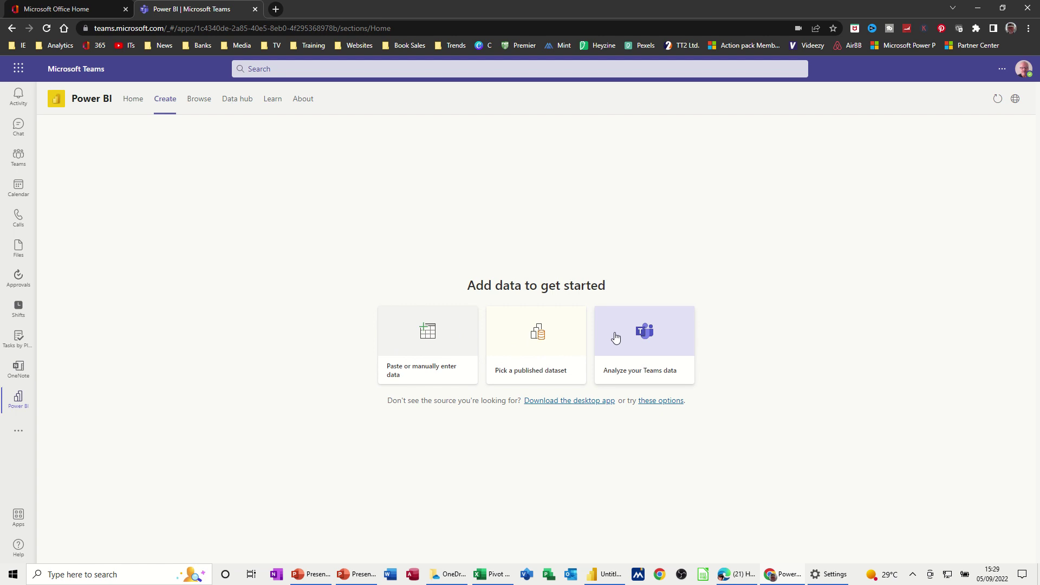
pyautogui.click(429, 373)
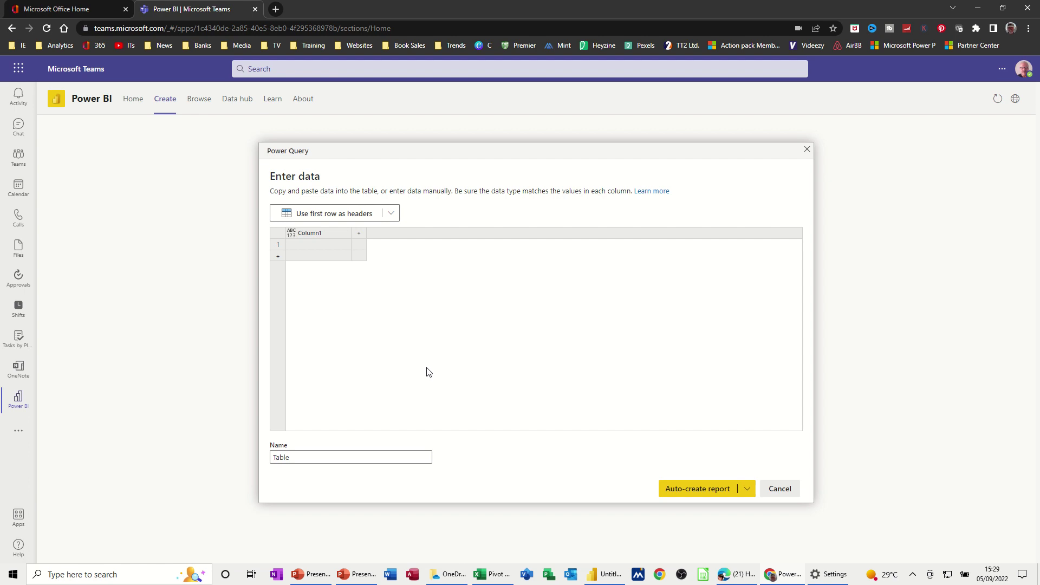
# Check the copied Raw Data range in the Pivot 2022 Excel workbook, then return to Teams and paste it into the empty data table.
pyautogui.click(481, 575)
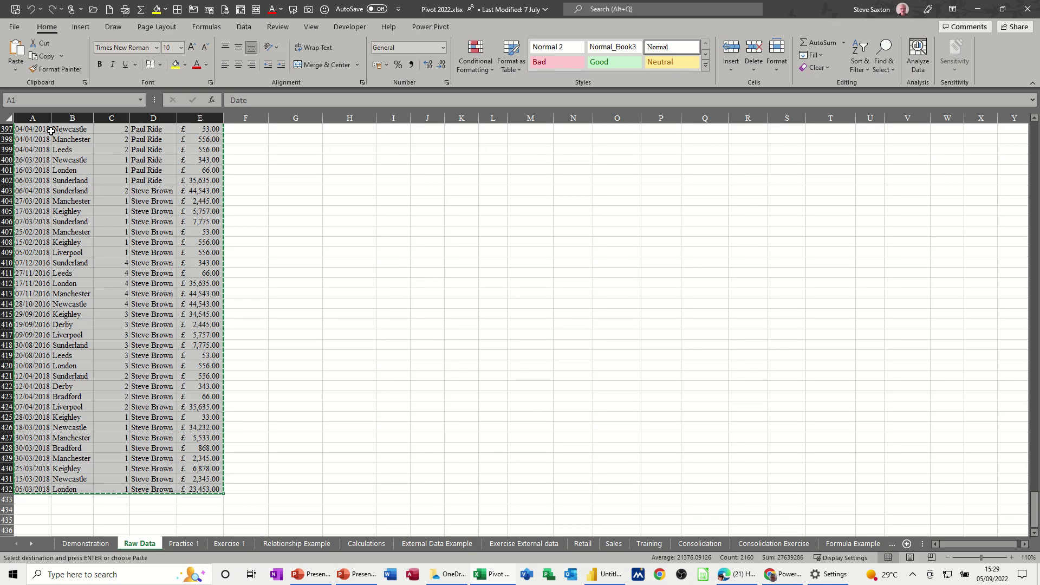
pyautogui.scroll(10, 111, 260)
pyautogui.scroll(19, 109, 303)
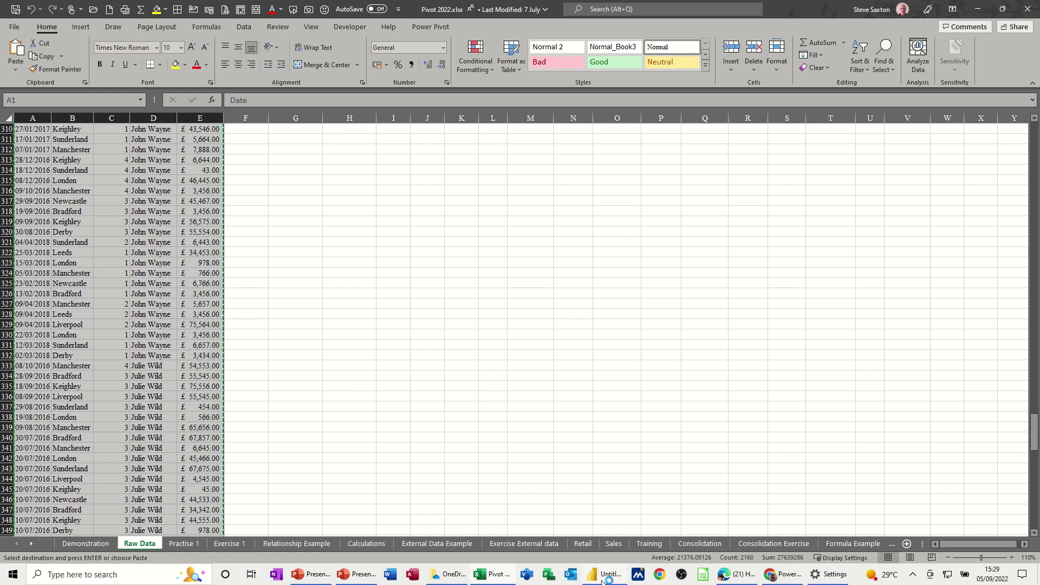
pyautogui.click(782, 575)
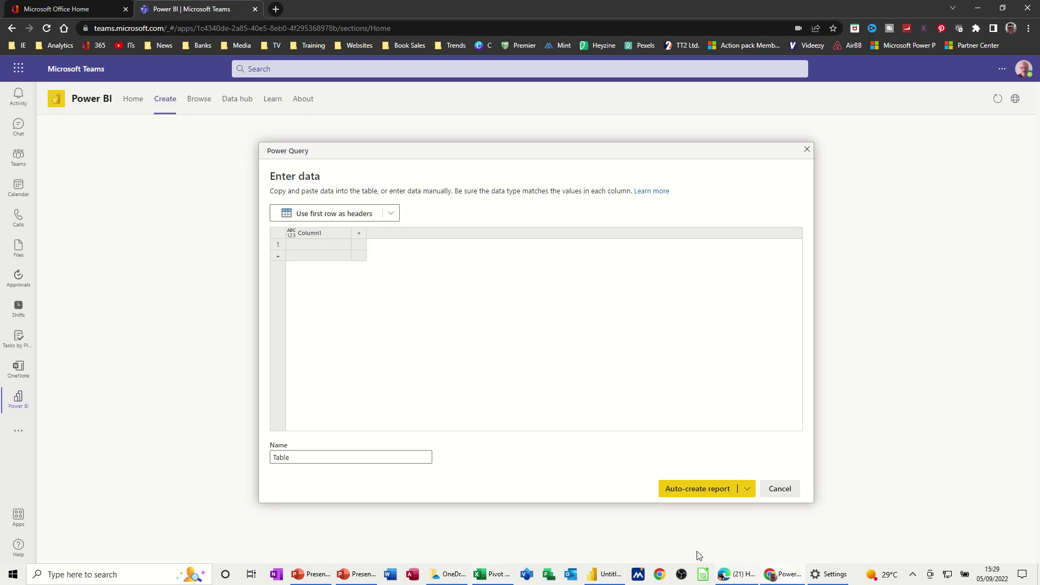
pyautogui.click(298, 230)
pyautogui.hotkey('ctrl', 'v')
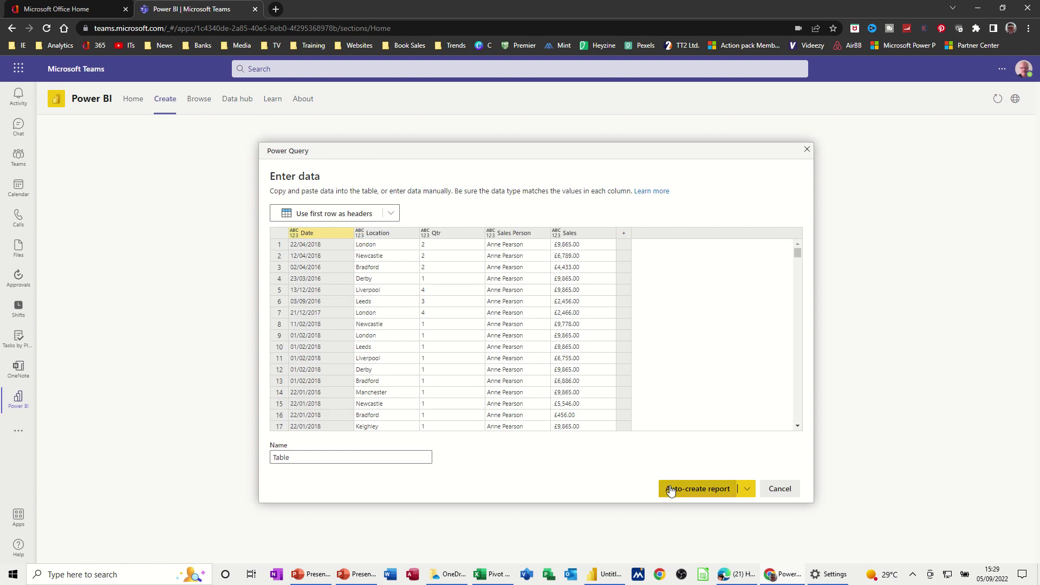
# Auto-create a report from the pasted sales table.
pyautogui.click(743, 488)
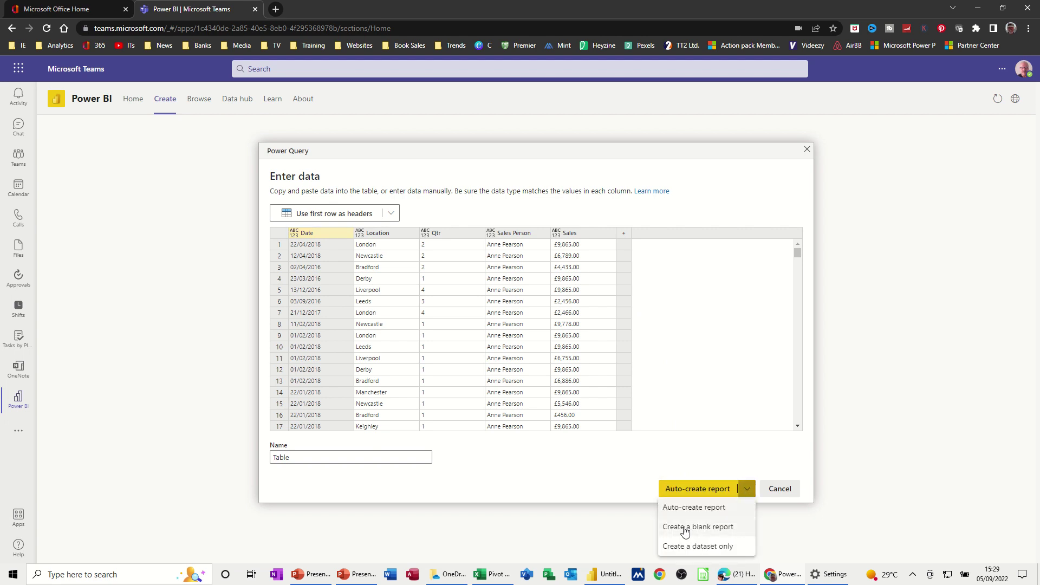
pyautogui.click(685, 490)
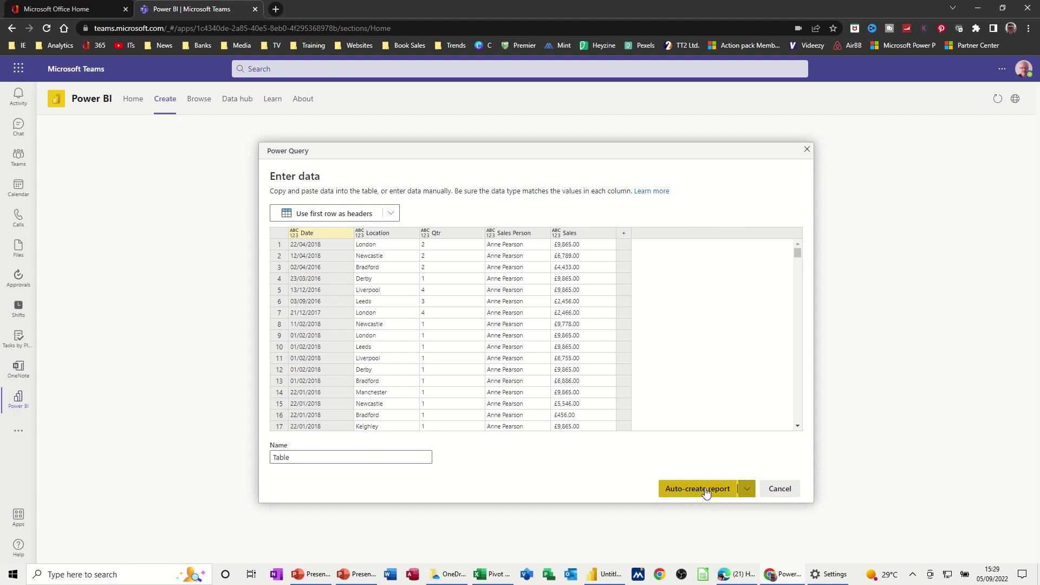
pyautogui.click(704, 488)
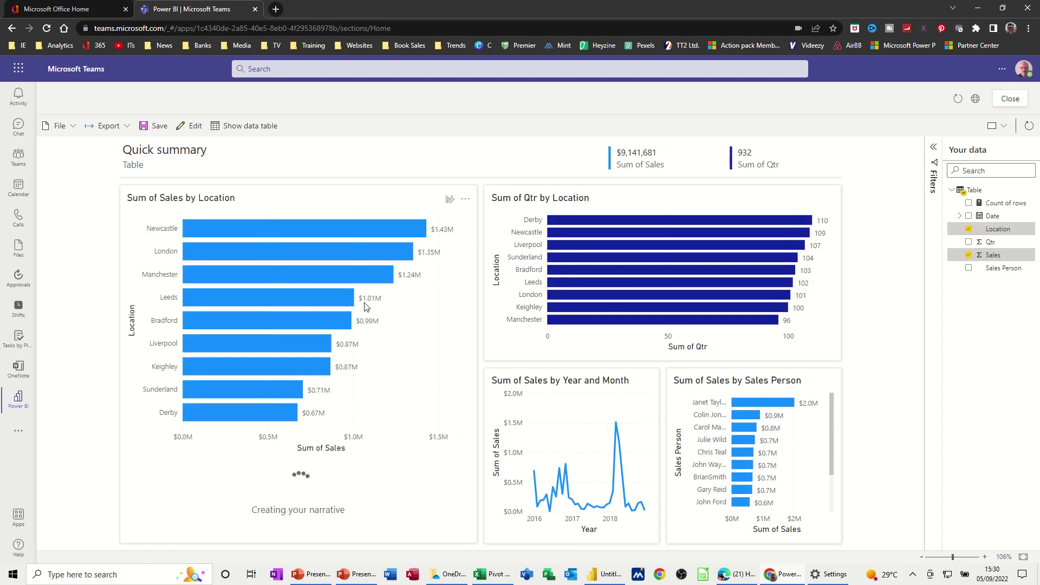
# Explore the quick summary by cross-highlighting its charts for Manchester, Derby, Sunderland and the third sales person.
pyautogui.click(319, 273)
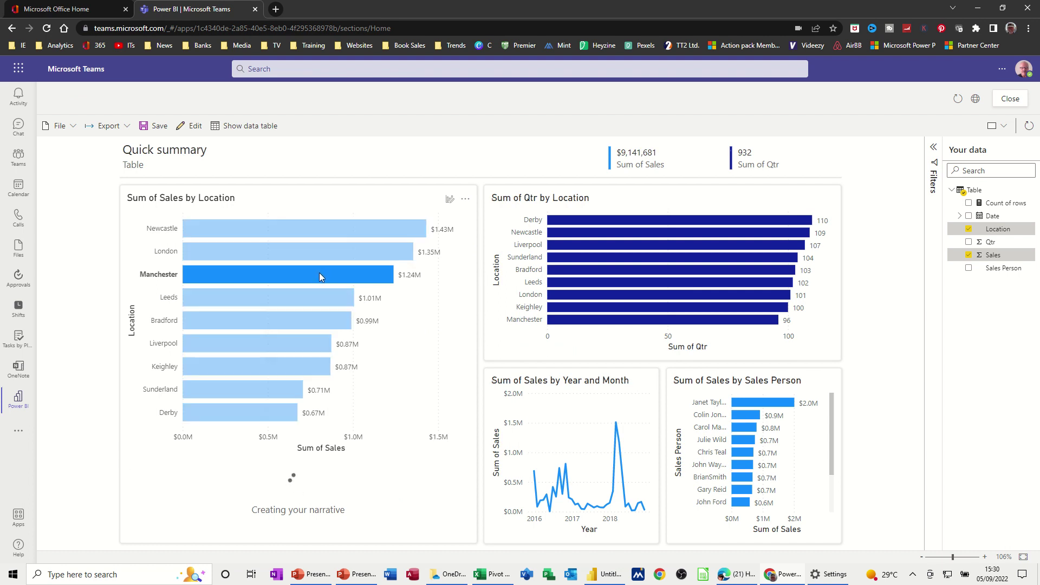
pyautogui.click(582, 218)
pyautogui.click(600, 256)
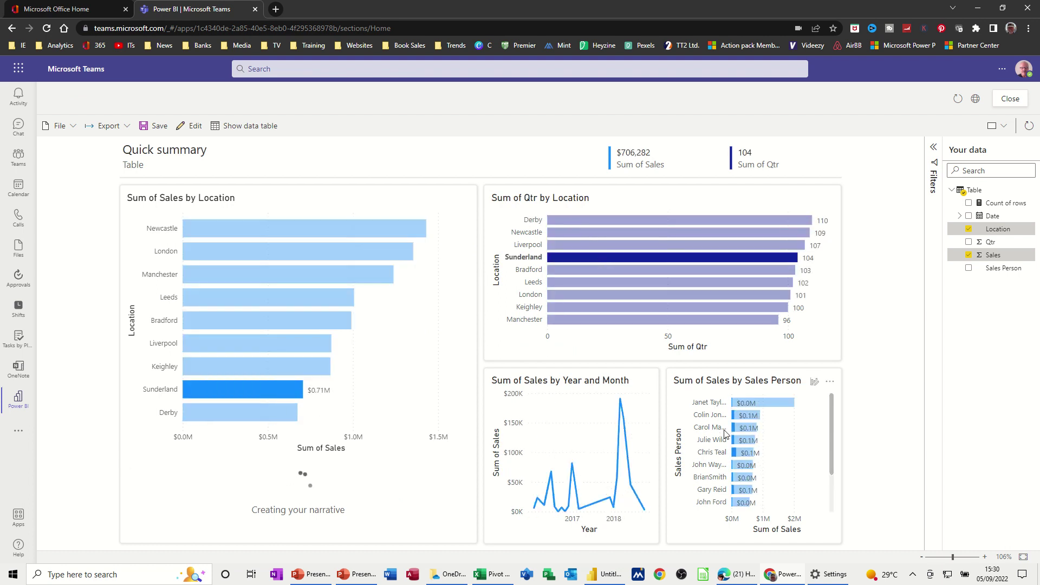
pyautogui.click(743, 428)
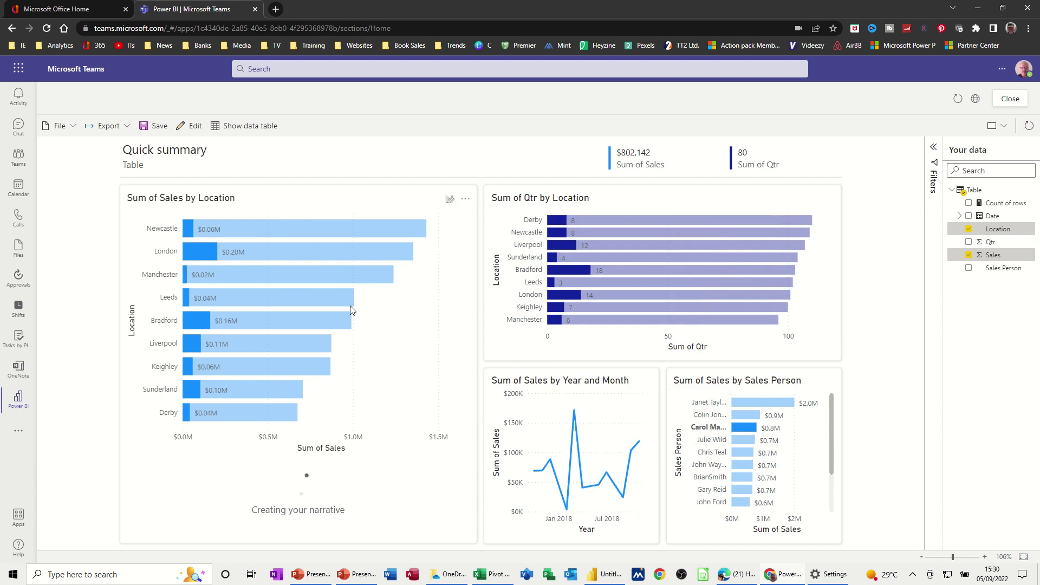
# Save the report as "Jan 2022" in the Review 2022 workspace and close it.
pyautogui.click(155, 128)
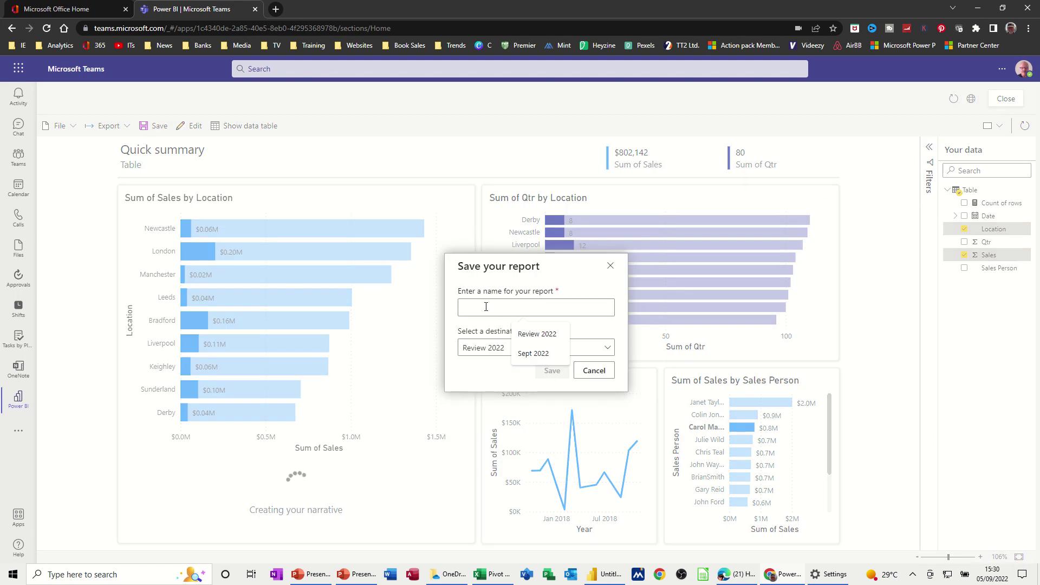
pyautogui.write('Jan 2022')
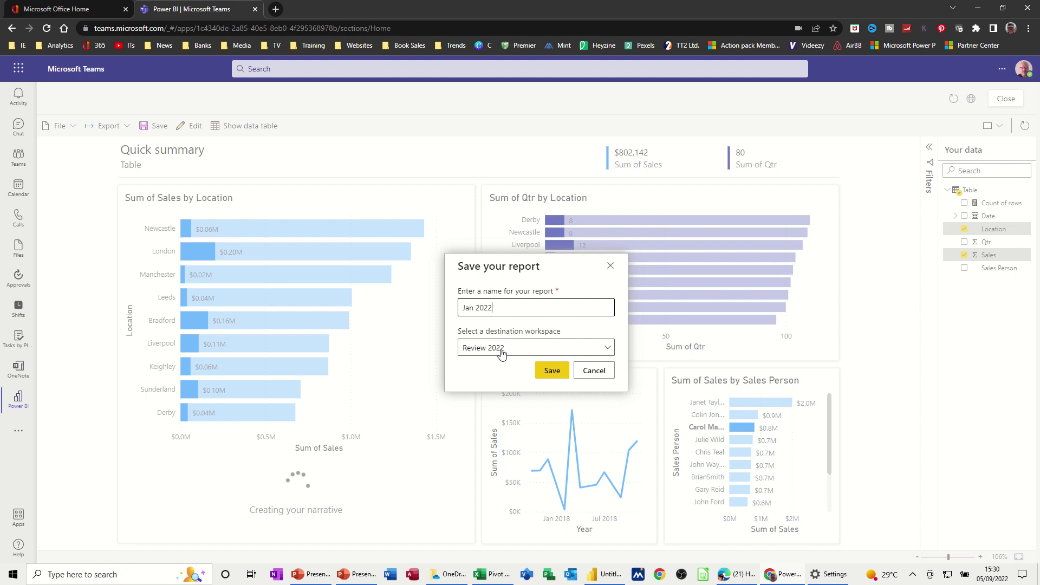
pyautogui.click(608, 348)
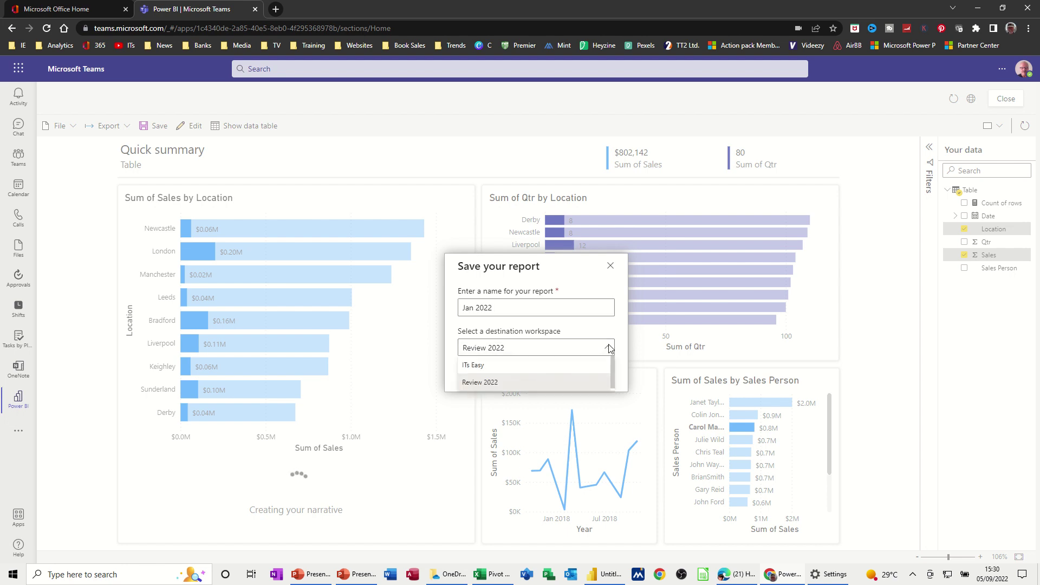
pyautogui.click(609, 349)
pyautogui.click(549, 370)
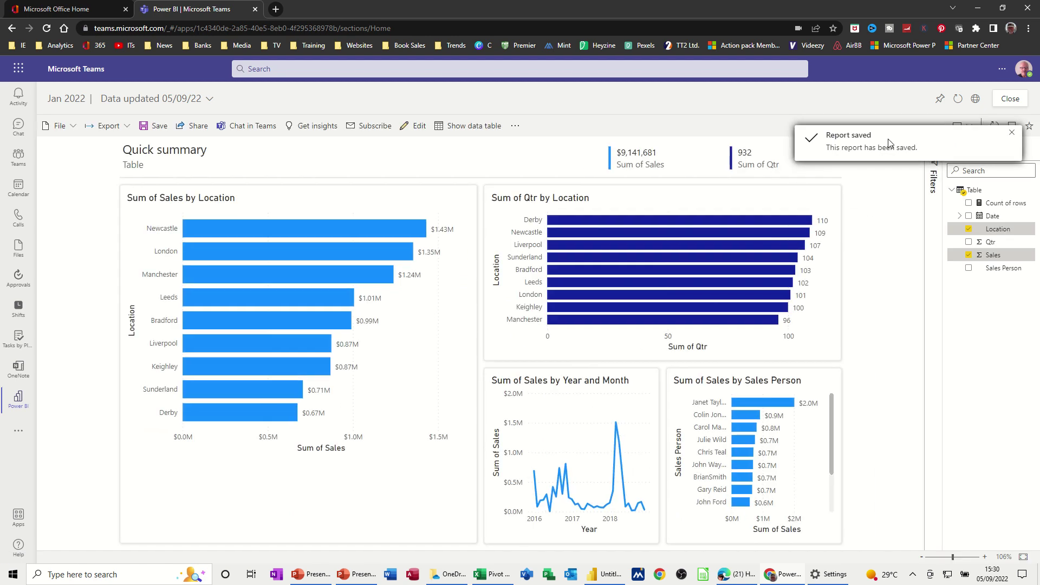
pyautogui.click(1006, 103)
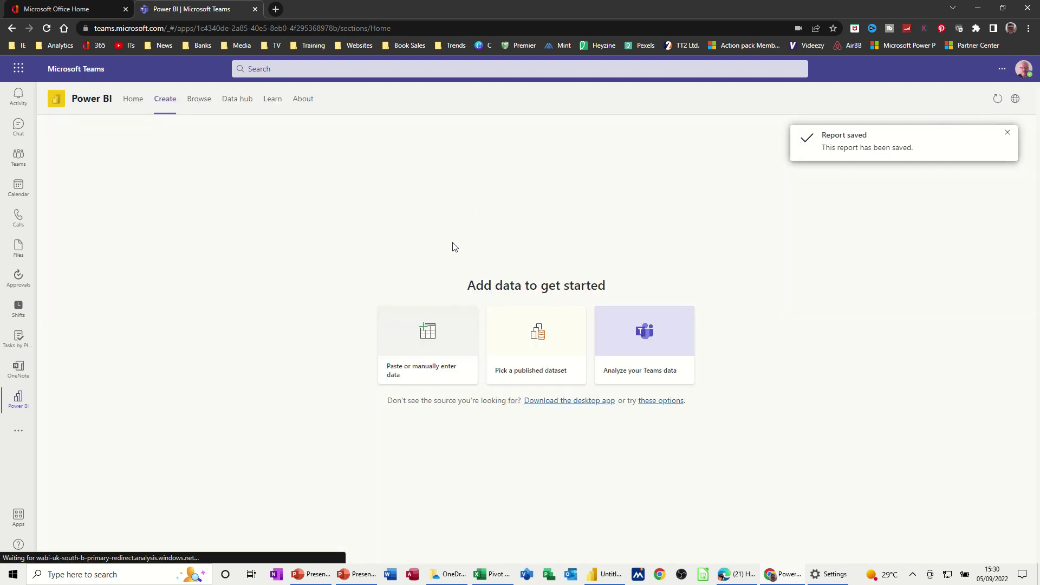
# Paste the copied sales data into a new table, create a blank report from it and expand the table's fields.
pyautogui.click(429, 336)
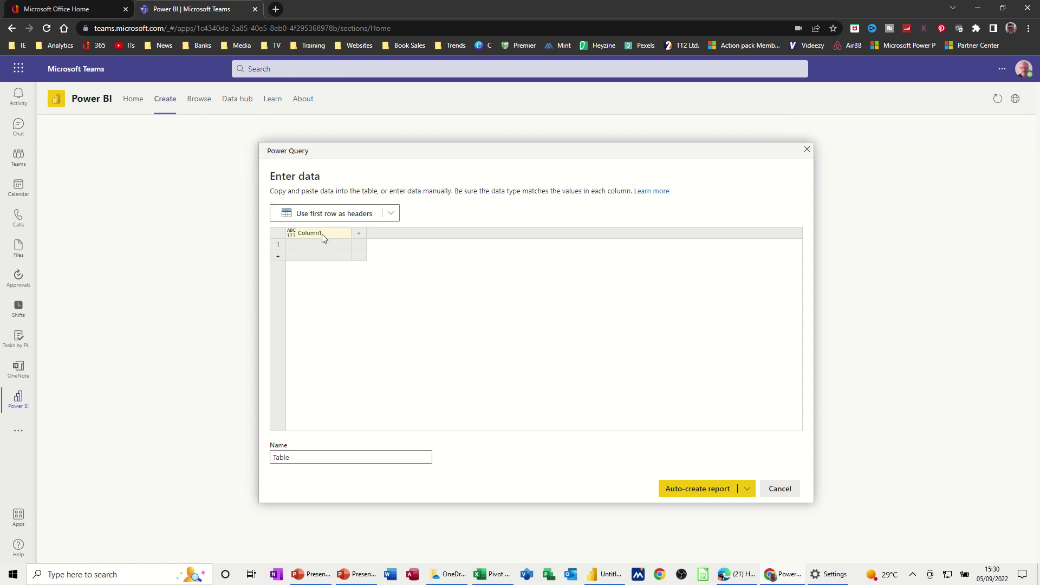
pyautogui.hotkey('ctrl', 'v')
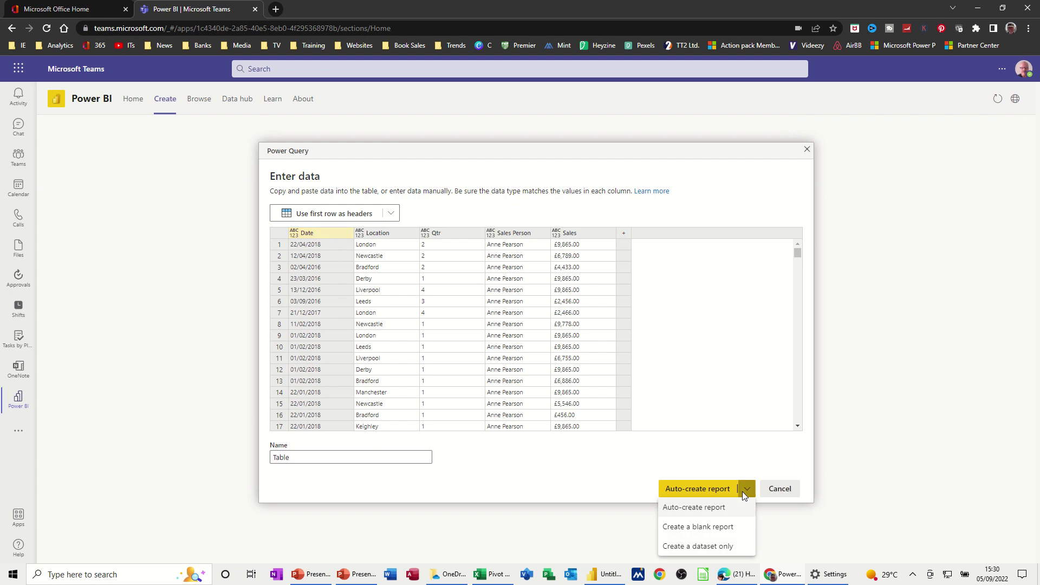
pyautogui.click(691, 529)
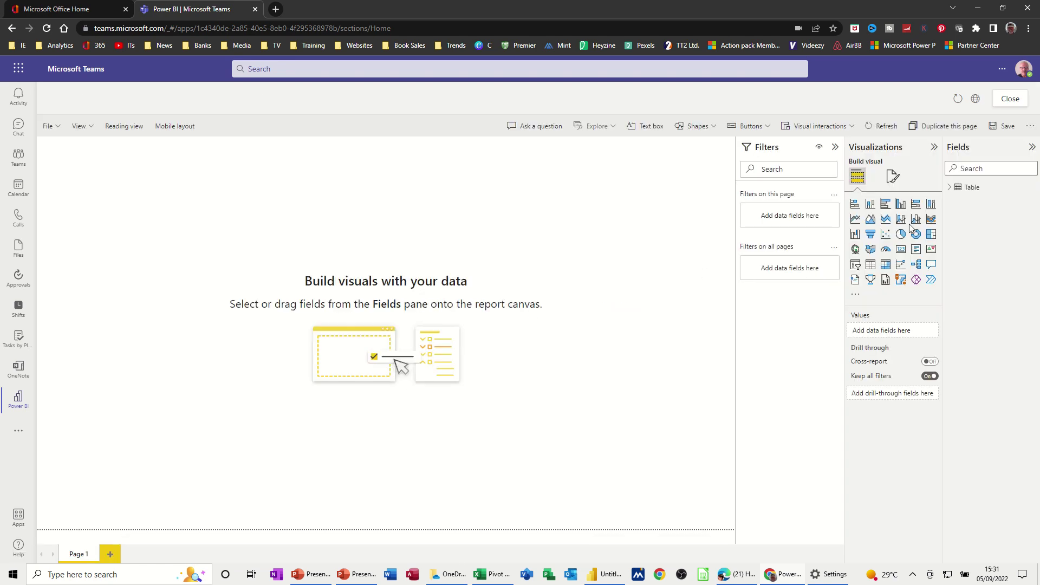
pyautogui.click(949, 189)
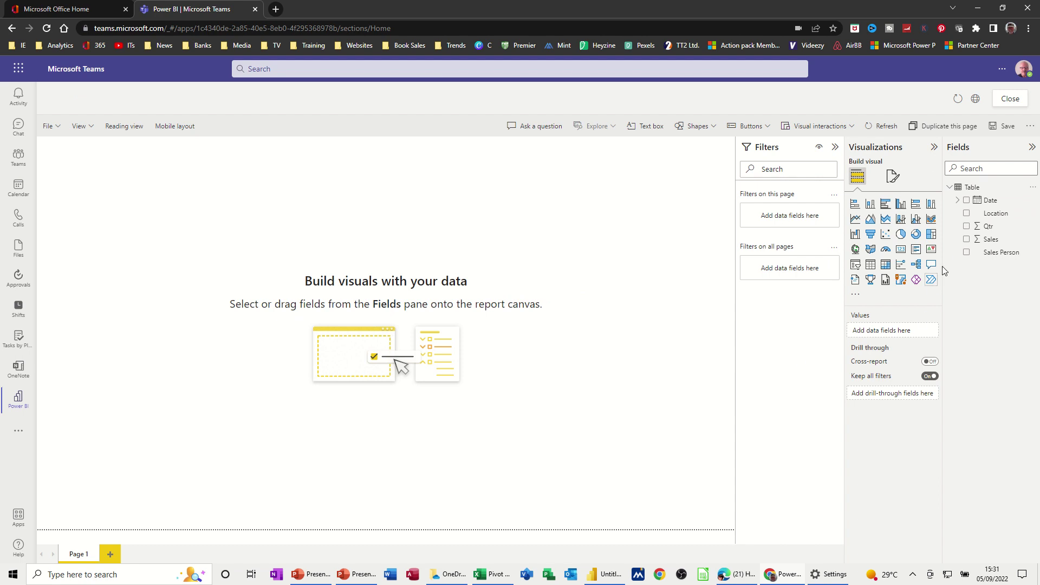
# Add a table visual showing Location and Sales to the blank report page.
pyautogui.click(966, 213)
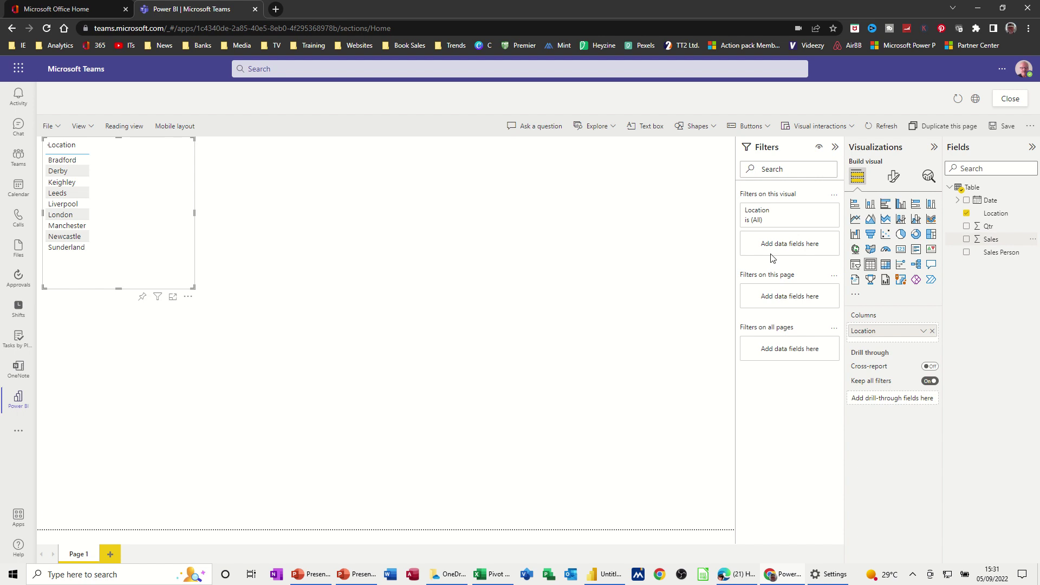
pyautogui.click(966, 239)
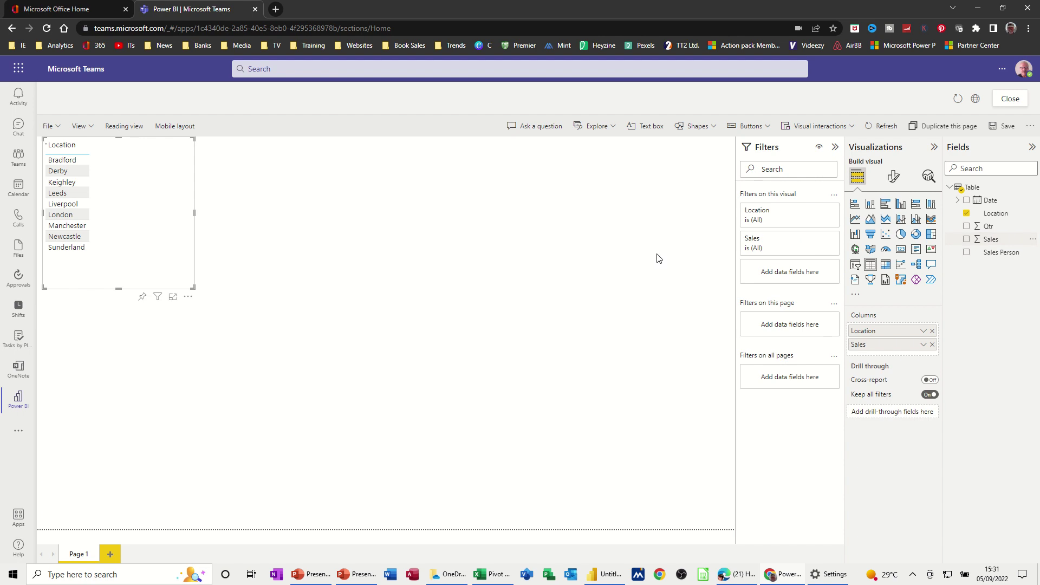
pyautogui.click(284, 162)
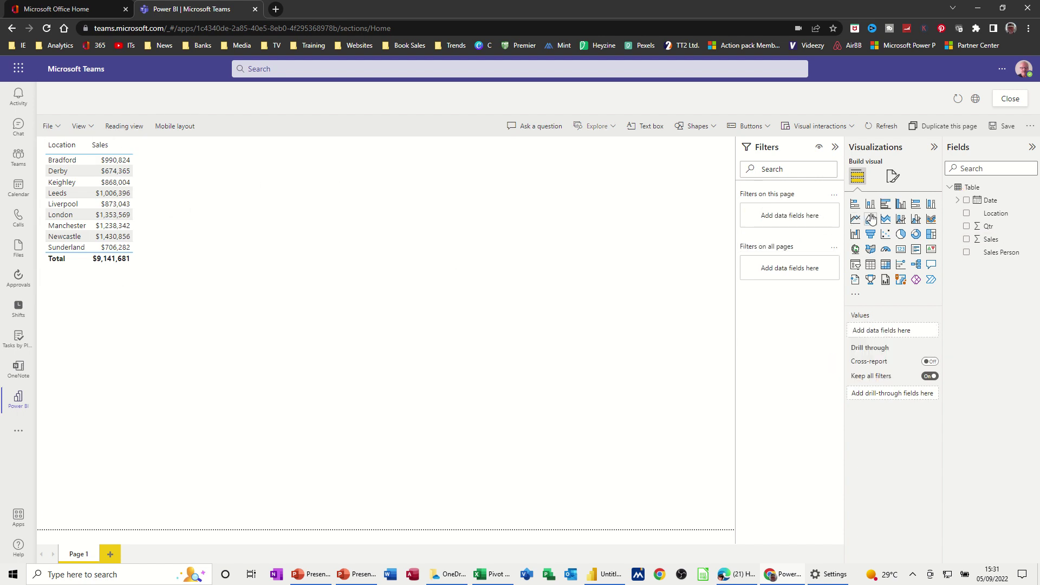
# Add a clustered column chart of Sales by Sales Person below the table and widen it so that every sales person's column fits.
pyautogui.click(900, 206)
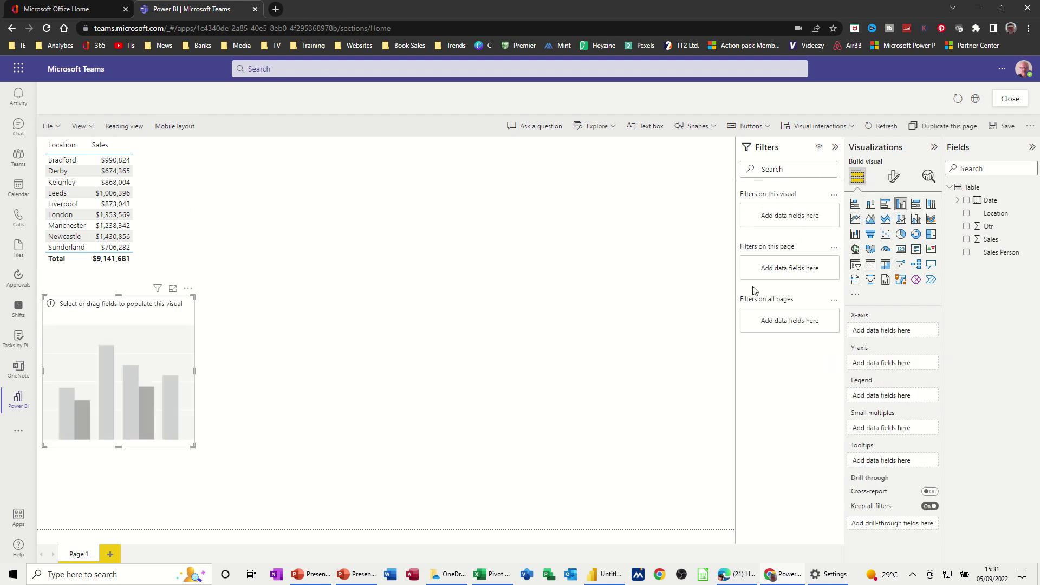
pyautogui.click(966, 253)
pyautogui.click(966, 239)
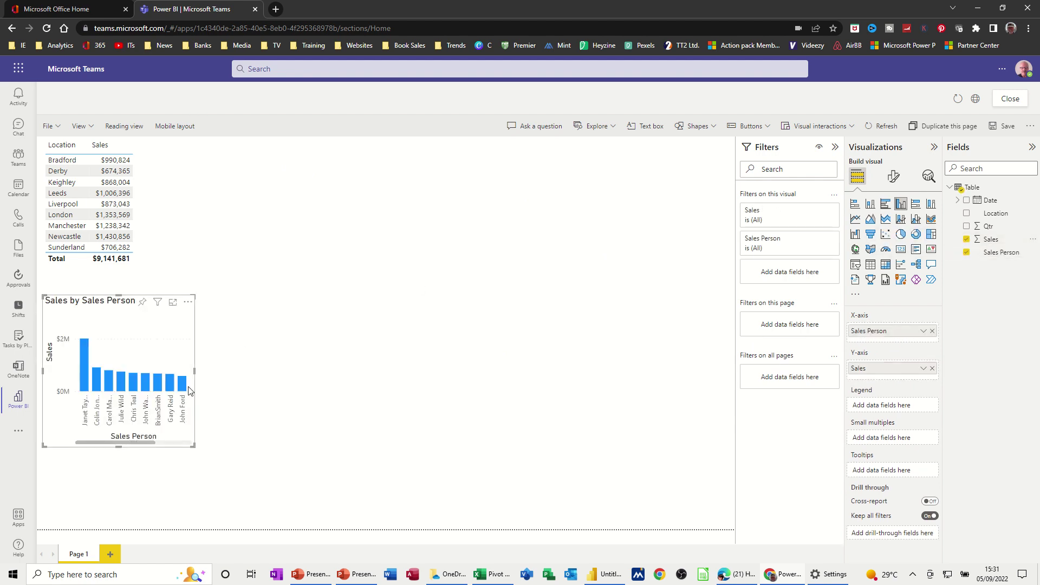
pyautogui.moveTo(199, 375); pyautogui.dragTo(462, 350)
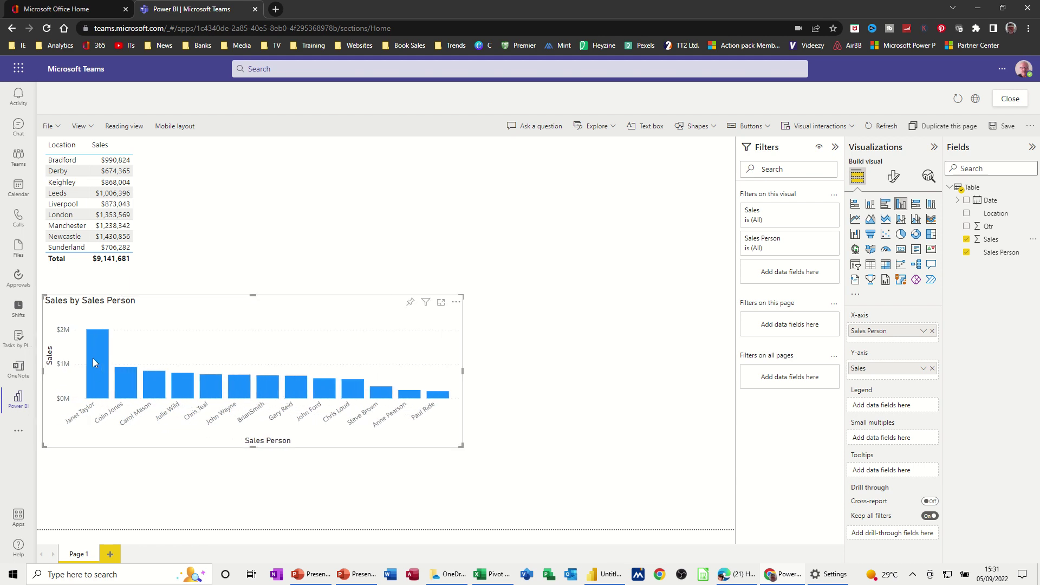
pyautogui.moveTo(92, 359)
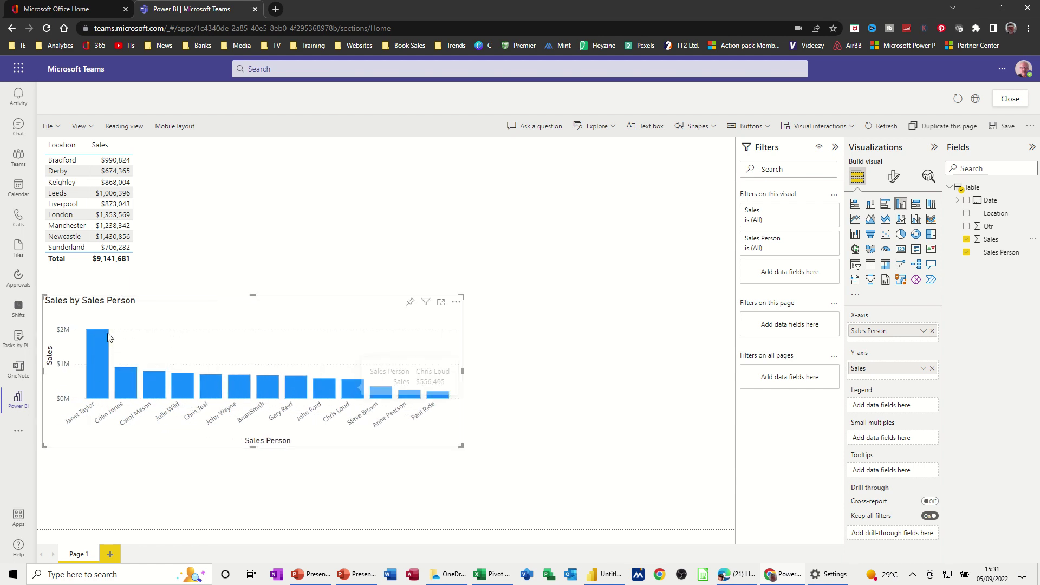
pyautogui.click(200, 200)
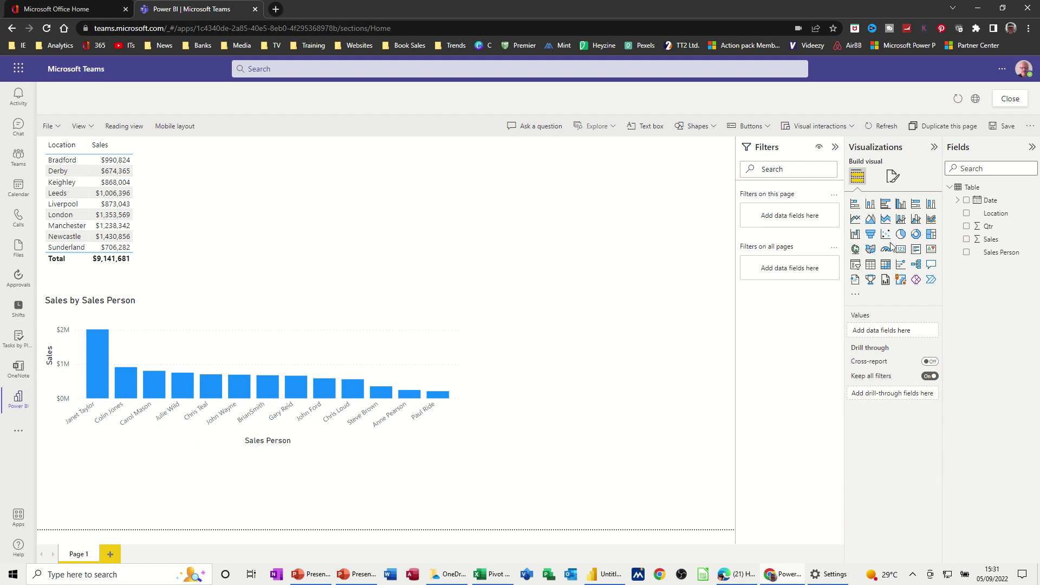
# Add a second clustered column chart of Sales by Sales Person with Location as legend, then move it beside the table and enlarge it.
pyautogui.click(901, 205)
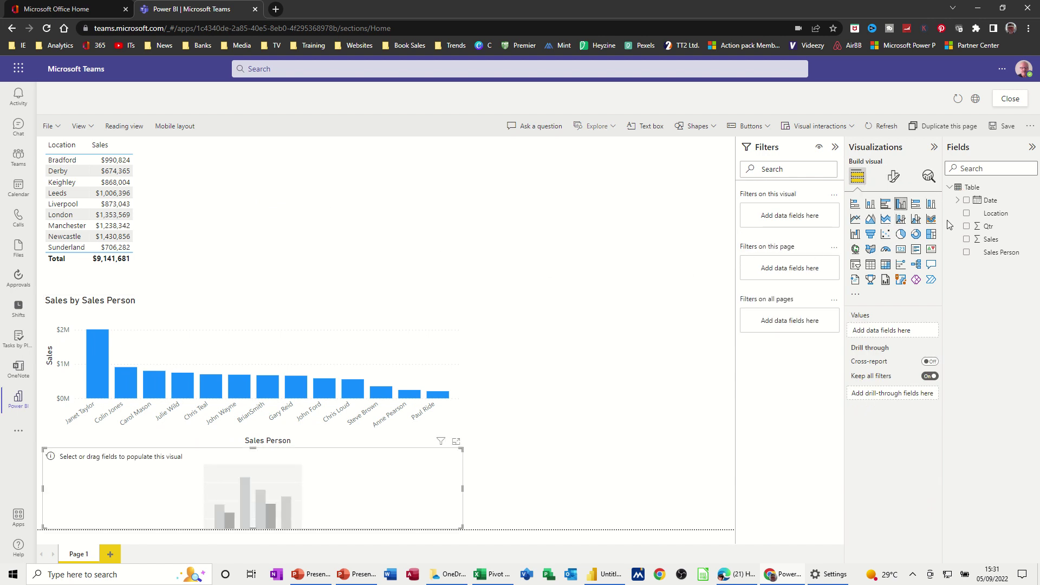
pyautogui.click(967, 253)
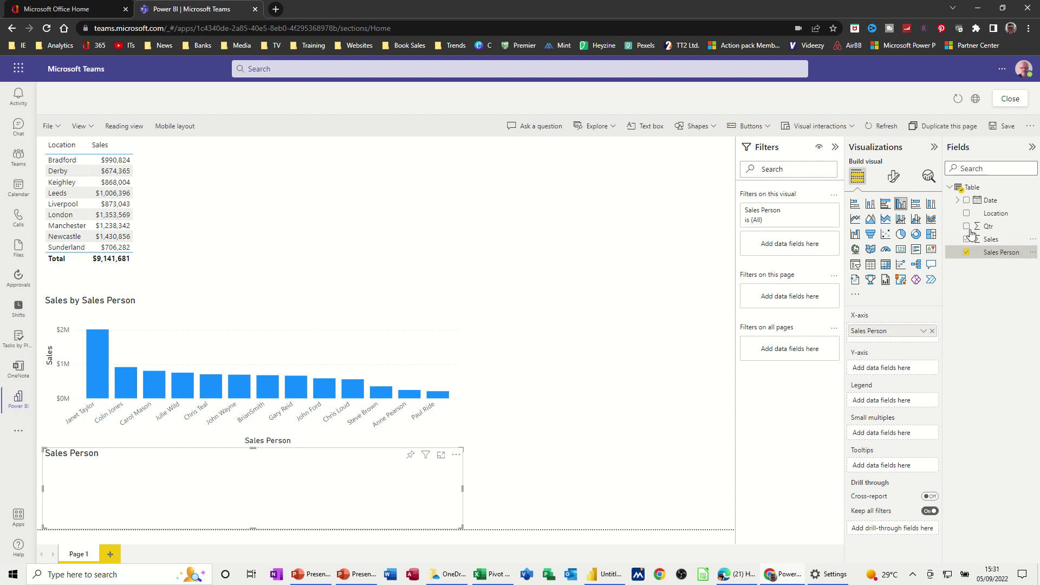
pyautogui.click(967, 213)
pyautogui.click(966, 240)
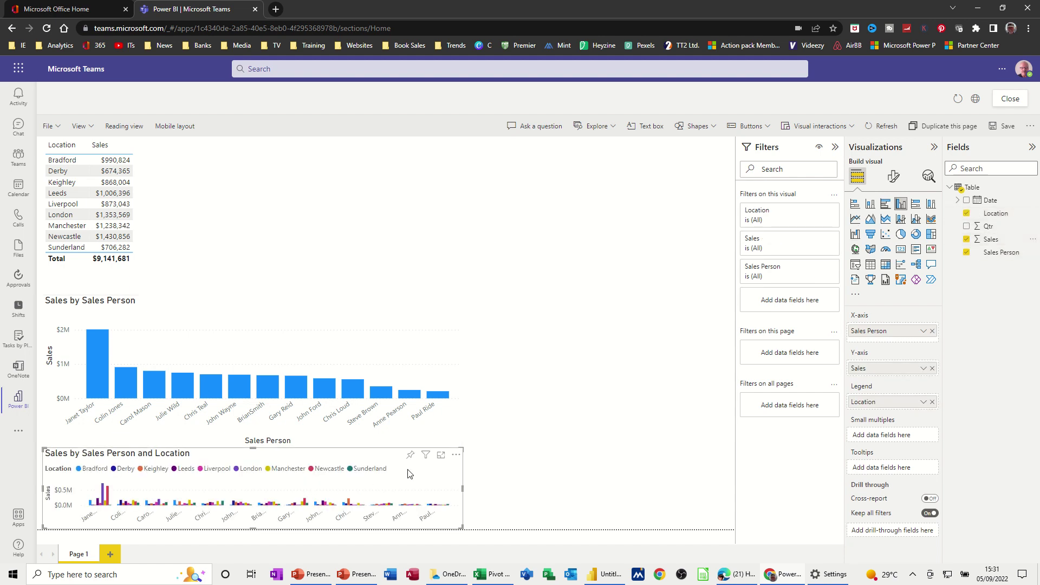
pyautogui.moveTo(409, 473); pyautogui.dragTo(508, 180)
pyautogui.moveTo(557, 237); pyautogui.dragTo(688, 341)
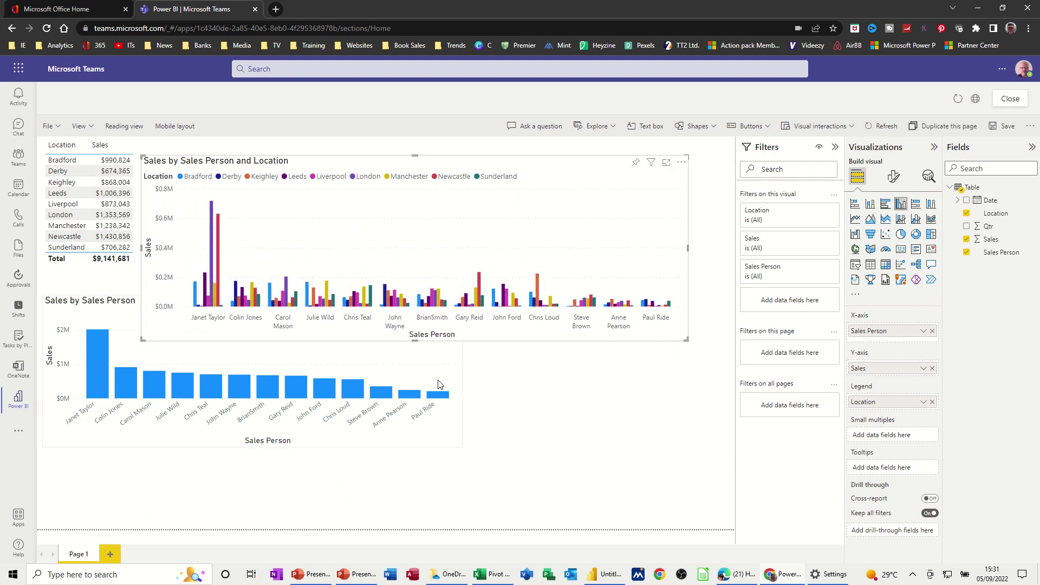
# Cross-highlight the visuals by the tenth sales person, the first sales person and Liverpool, and clear the highlighting.
pyautogui.click(353, 391)
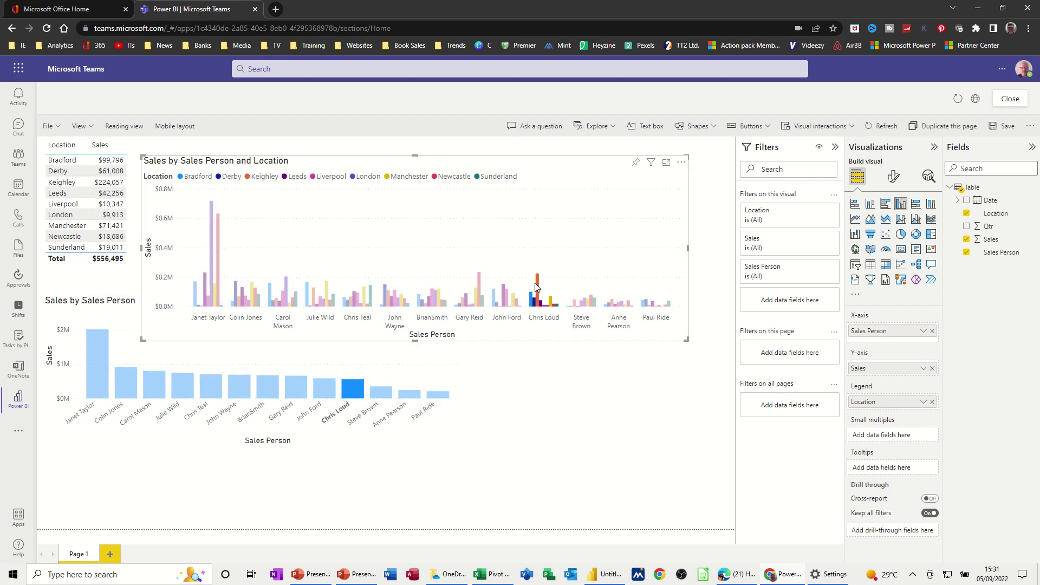
pyautogui.click(103, 371)
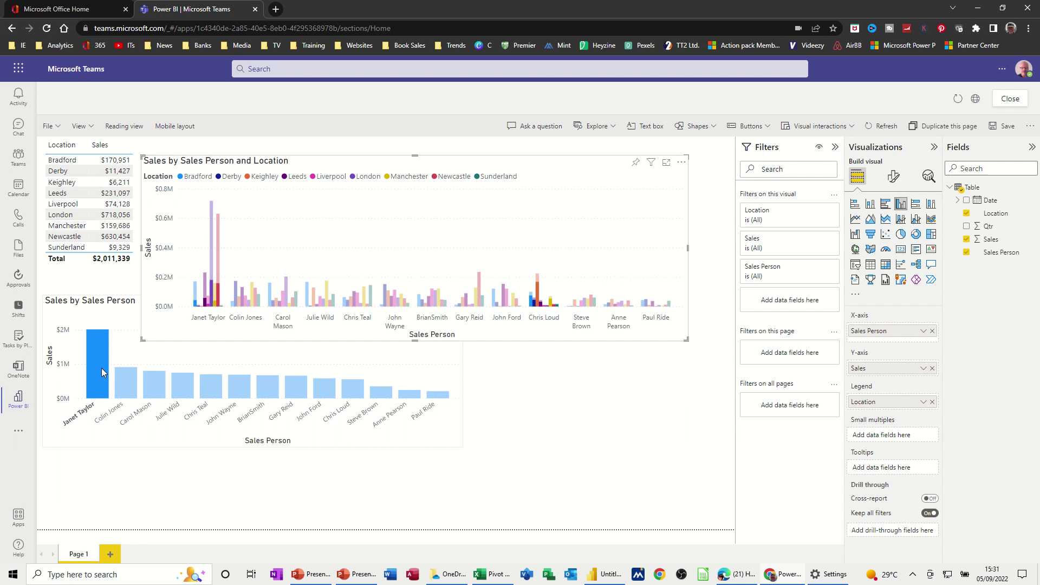
pyautogui.click(62, 209)
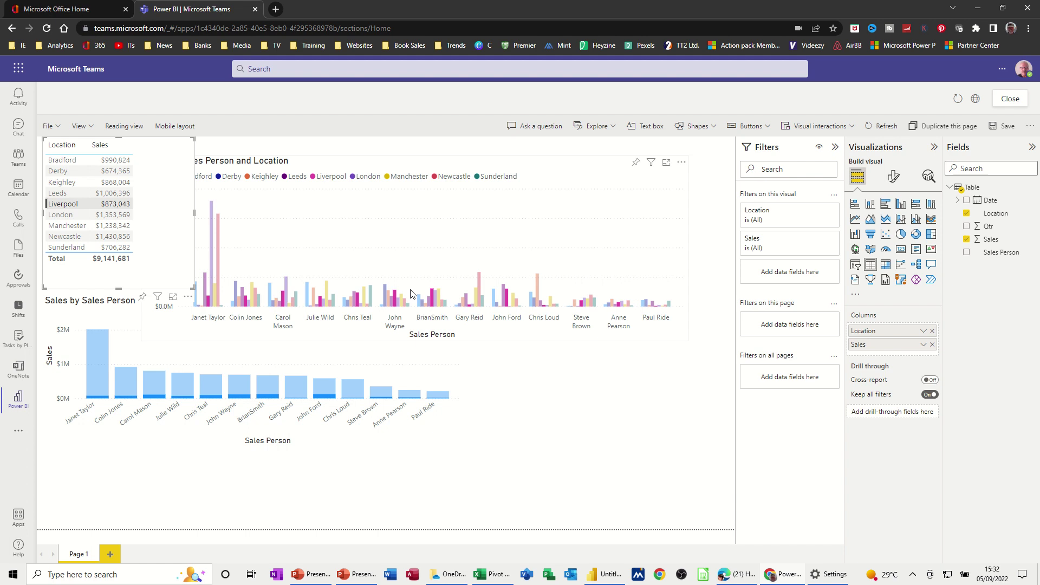
pyautogui.click(162, 179)
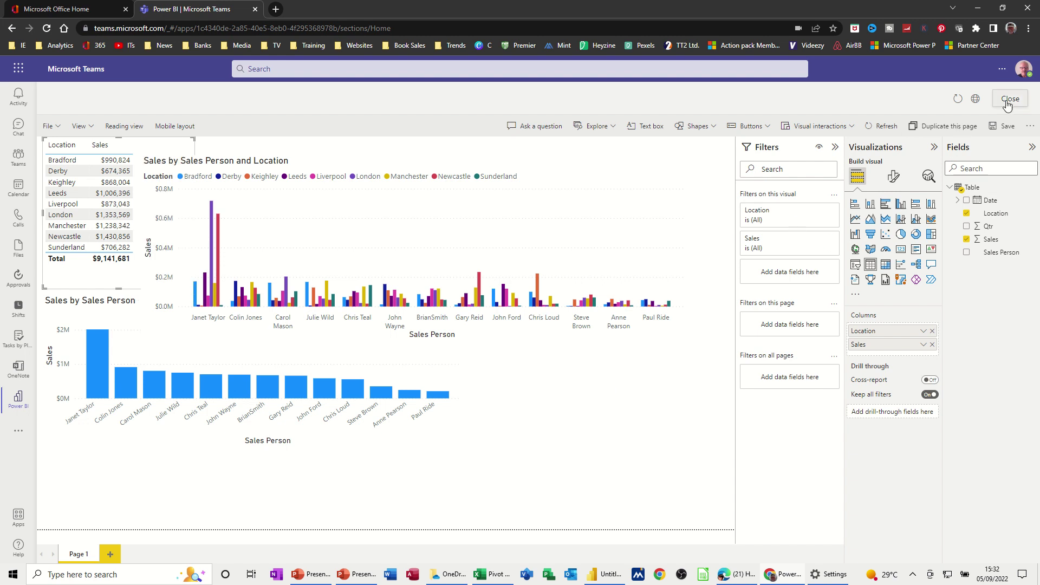
# Save the report as "Feb 2022" in the Review 2022 workspace and close it.
pyautogui.click(1003, 125)
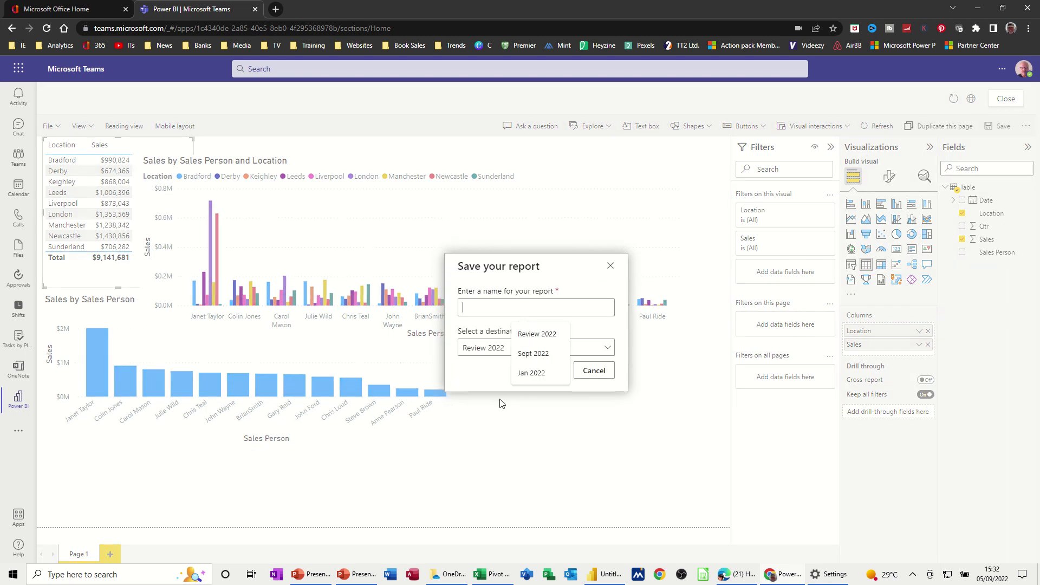
pyautogui.write('Feb 2022')
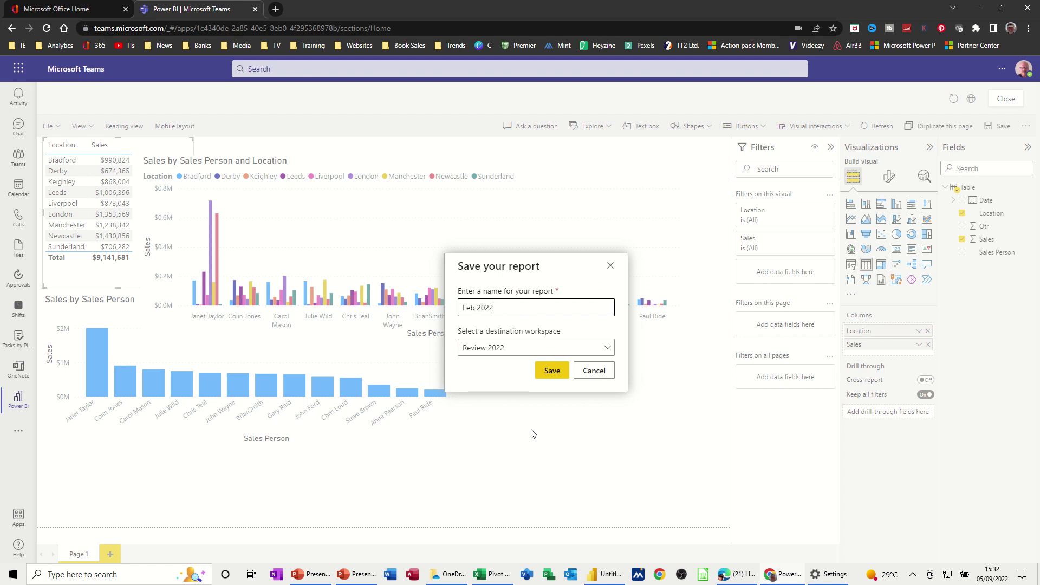
pyautogui.click(551, 376)
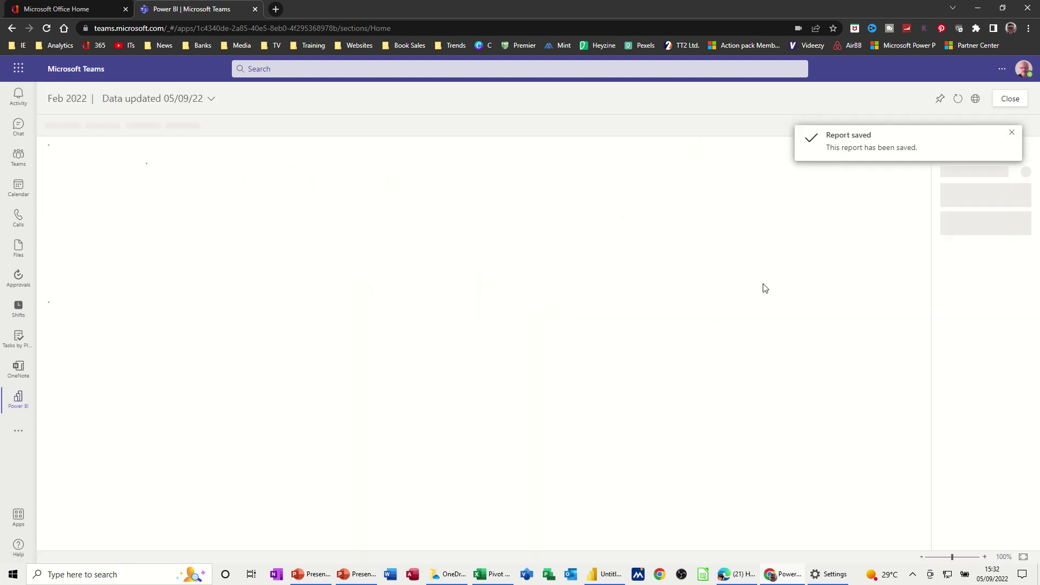
pyautogui.click(1007, 101)
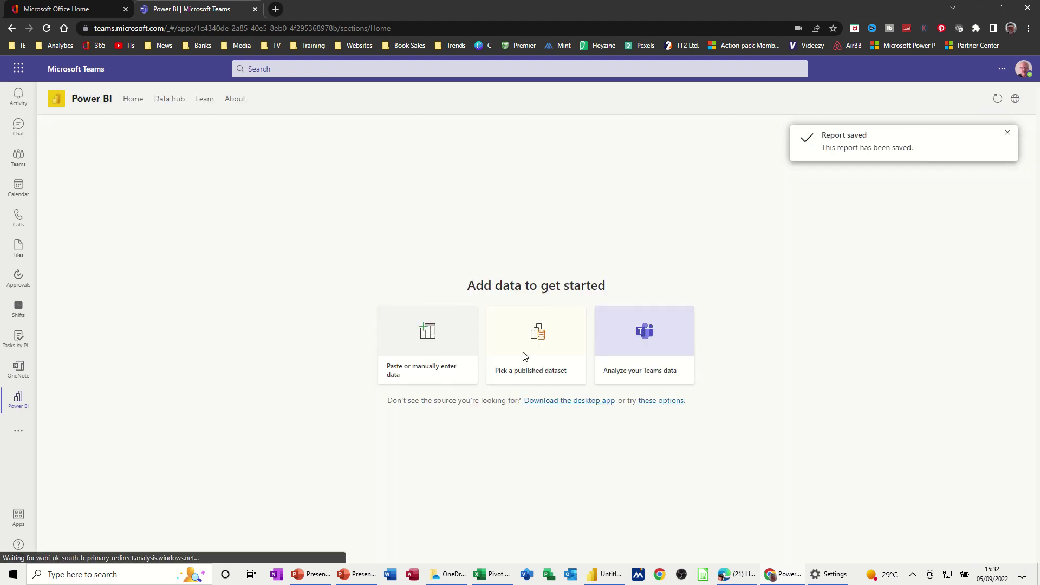
# Return to the Power BI home page and look through the recent items for the saved reports.
pyautogui.click(135, 103)
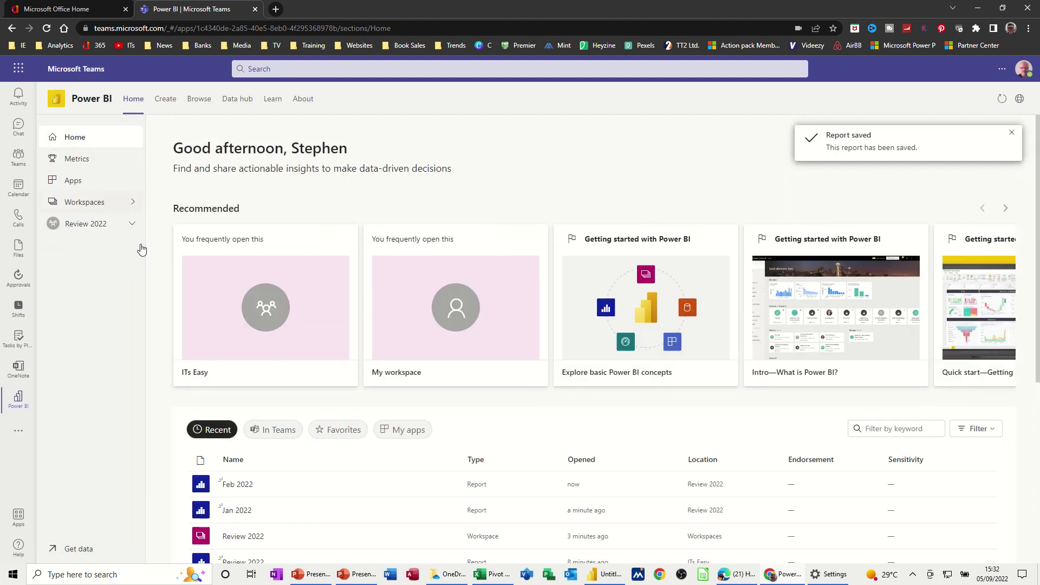
pyautogui.scroll(-2, 324, 457)
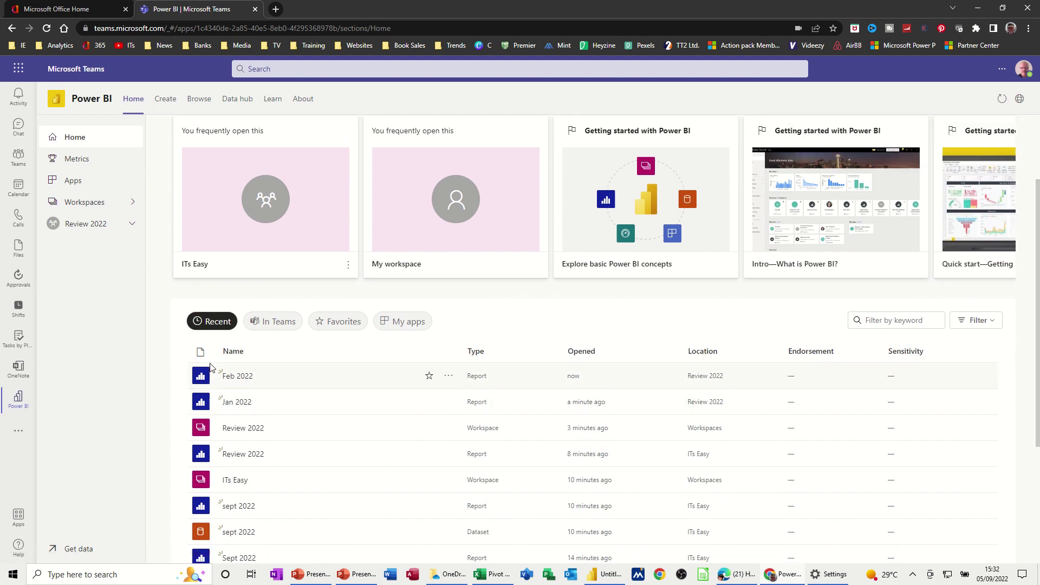
pyautogui.scroll(-3, 210, 370)
pyautogui.scroll(5, 223, 399)
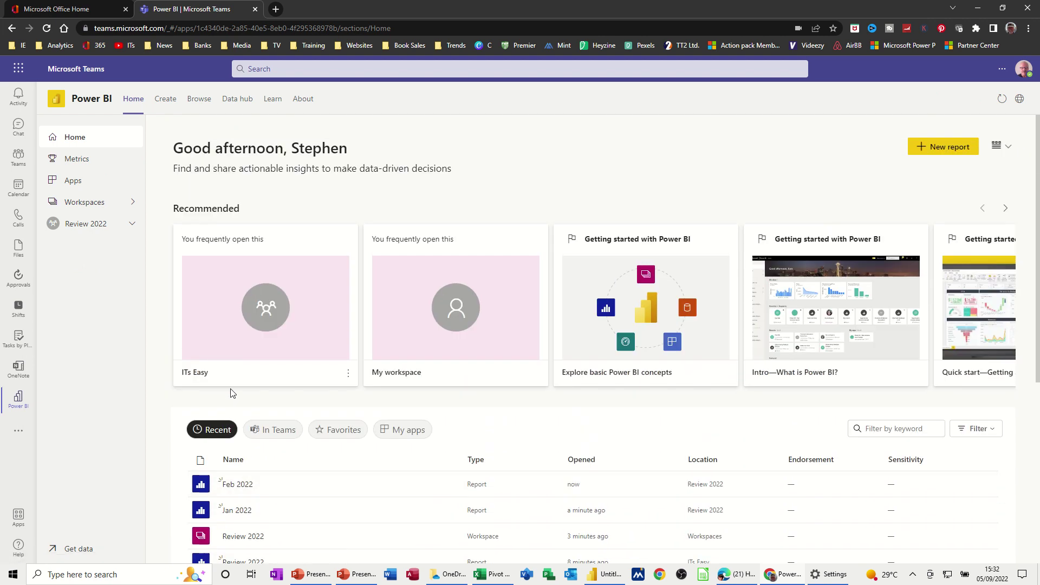
pyautogui.scroll(-3, 253, 462)
pyautogui.scroll(3, 262, 460)
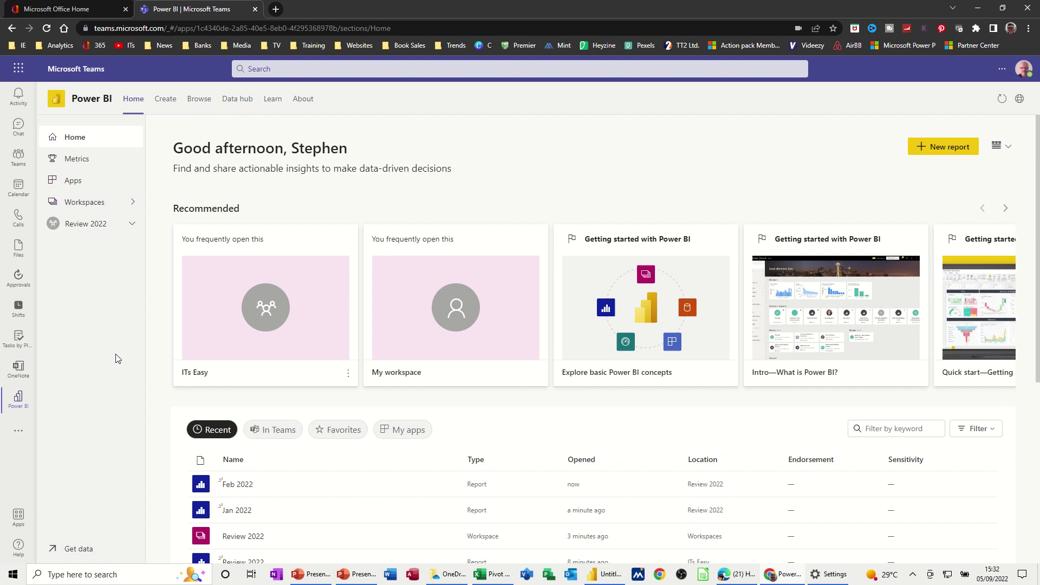